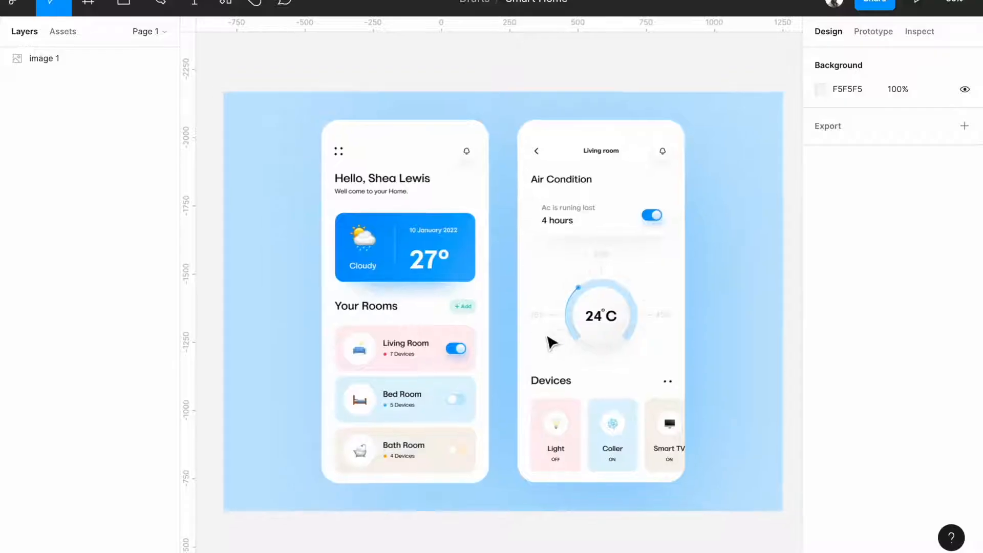
Add an iPhone 13 mini frame and place it below the reference image.
key(f)
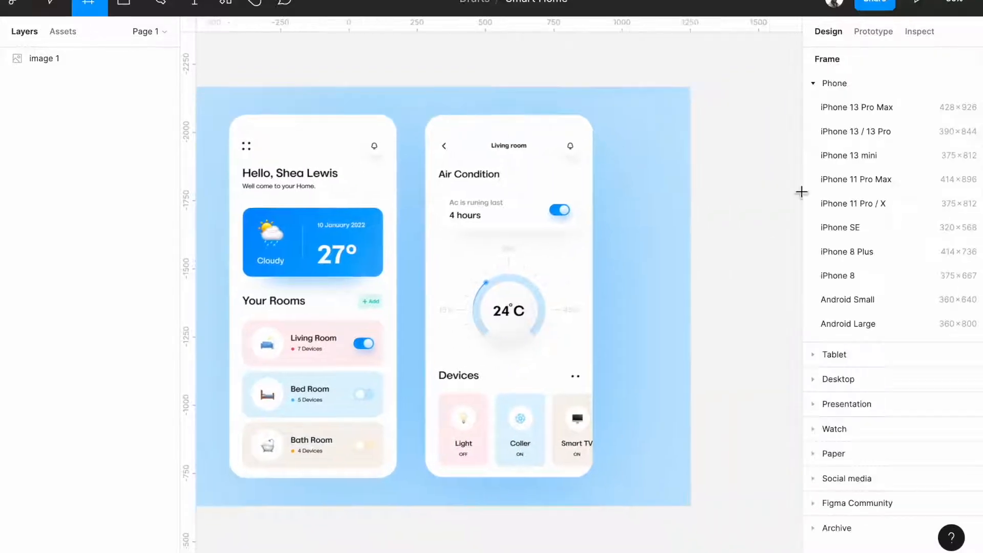
click(870, 159)
mouse_move(737, 262)
mouse_down()
mouse_move(276, 529)
mouse_move(302, 446)
mouse_move(337, 454)
mouse_up()
Draw a small rectangle about 41 × 38 in the phone frame's upper-left corner and duplicate it to the upper-right corner.
scroll(301, 458, left, 1)
scroll(301, 459, up, 2)
scroll(339, 457, up, 1)
key(r)
drag(332, 450, 420, 450)
scroll(420, 451, up, 1)
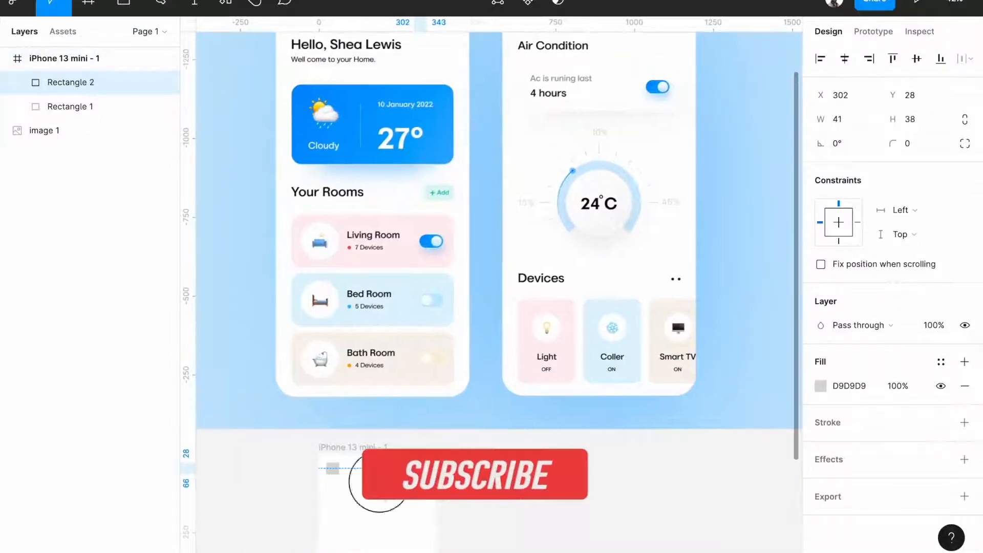
Add a greeting text with "Hello," and the person's first name below the upper-left square.
click(332, 492)
key(t)
click(334, 500)
text(HEllo)
key(Escape)
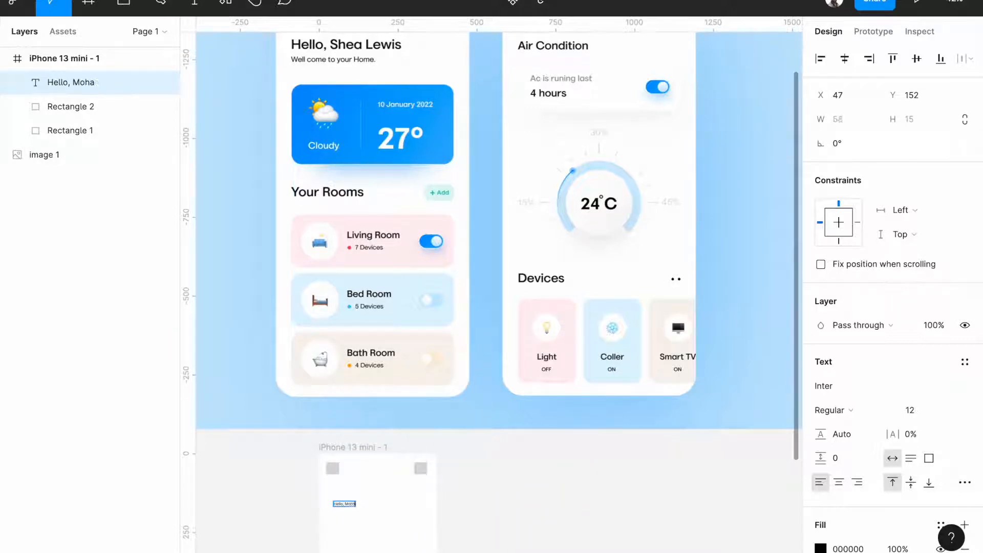
scroll(350, 521, up, 5)
scroll(373, 487, down, 2)
key(Escape)
Duplicate the greeting directly beneath itself and change the copy to "Welcome to your home.".
drag(389, 404, 390, 415)
scroll(390, 417, down, 5)
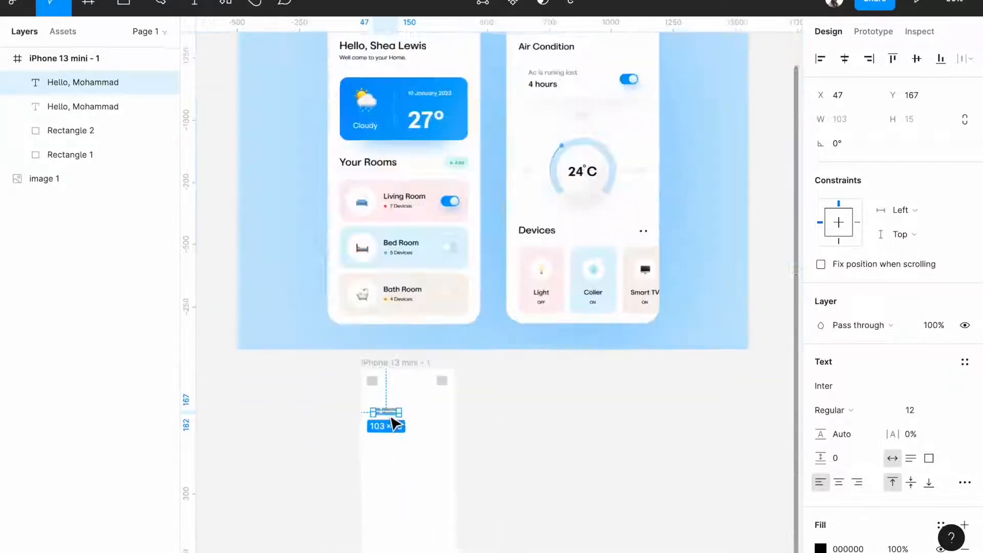
scroll(390, 418, up, 4)
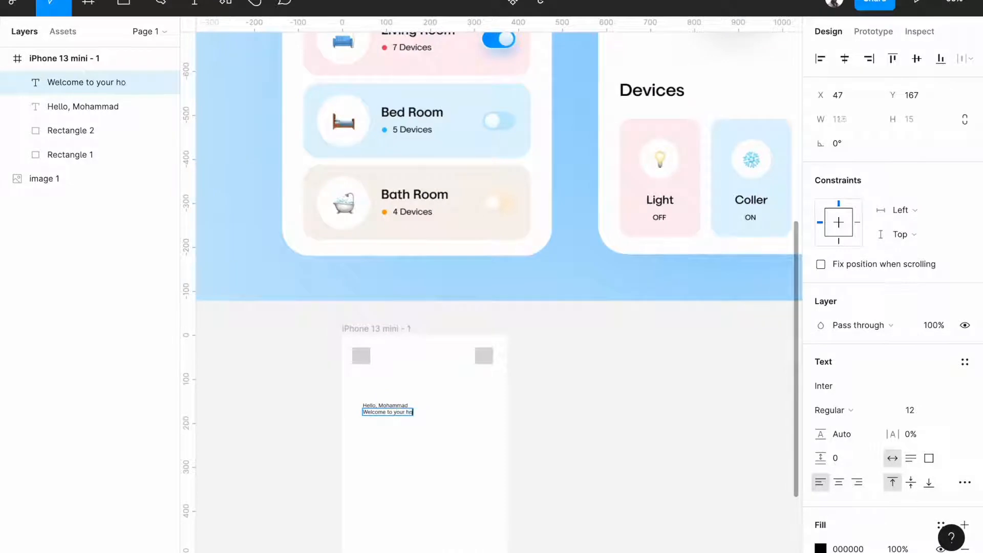
text(me)
scroll(389, 412, down, 3)
scroll(461, 458, up, 5)
key(Escape)
Draw a wide card rectangle about 303 × 171 below the welcome text.
key(r)
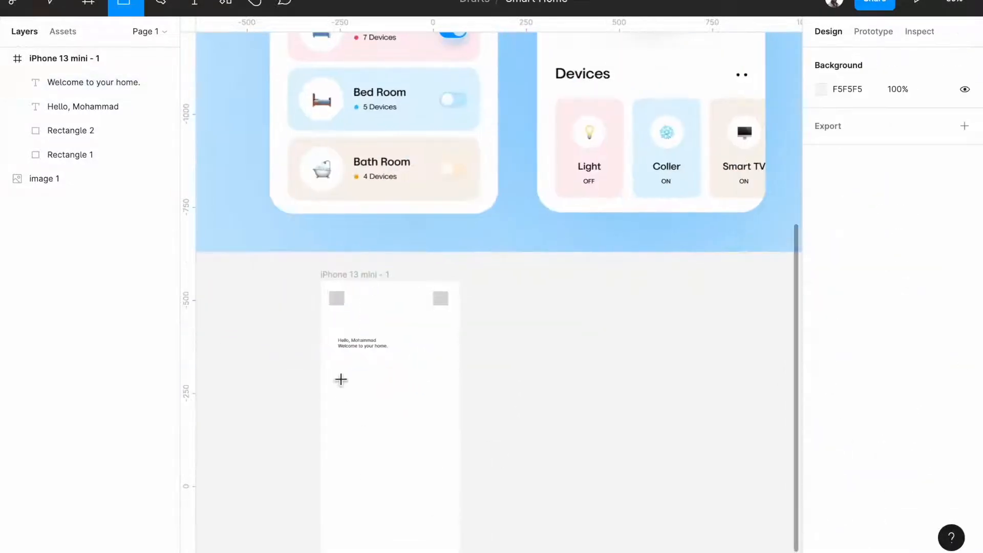
drag(332, 359, 449, 428)
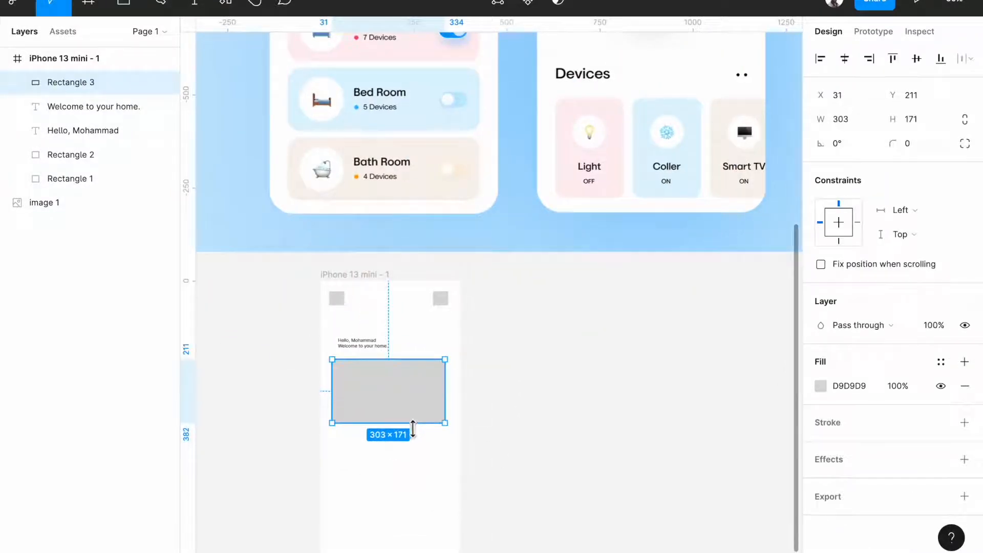
scroll(559, 359, down, 5)
scroll(513, 414, up, 4)
Duplicate the welcome text below the large card rectangle and change the copy to "Your Rooms".
click(434, 299)
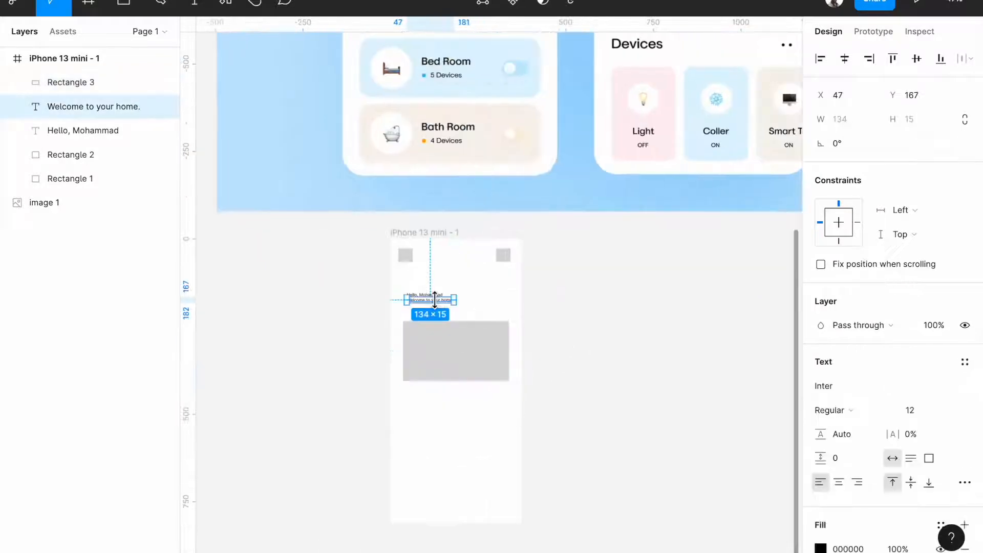
scroll(434, 299, up, 4)
drag(424, 305, 422, 447)
text(r home)
scroll(417, 439, down, 5)
scroll(412, 444, up, 6)
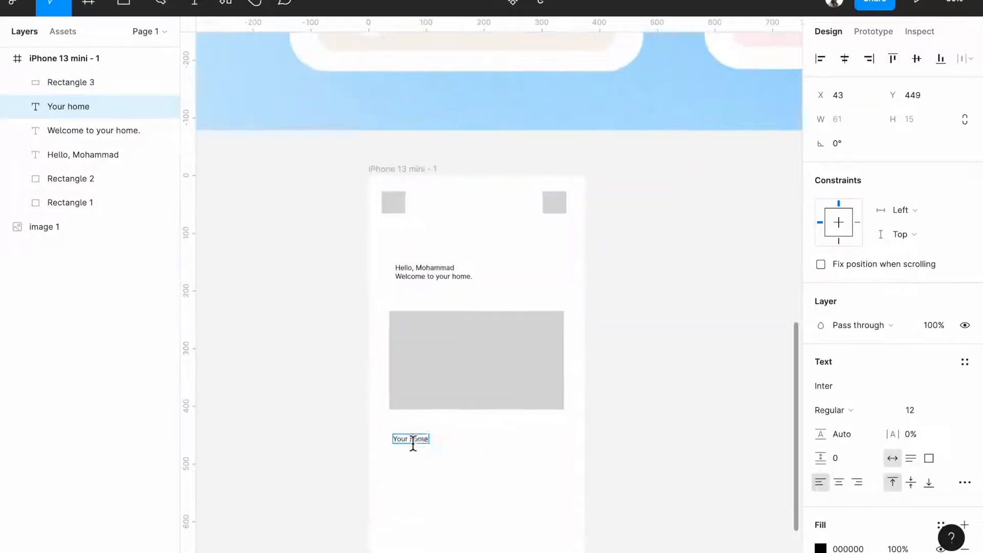
click(517, 470)
scroll(517, 471, down, 5)
scroll(516, 470, up, 6)
Duplicate the "Your Rooms" heading to the opposite side of the same row and change the copy to "+ Add".
drag(390, 430, 576, 430)
double_click(573, 429)
scroll(570, 431, down, 6)
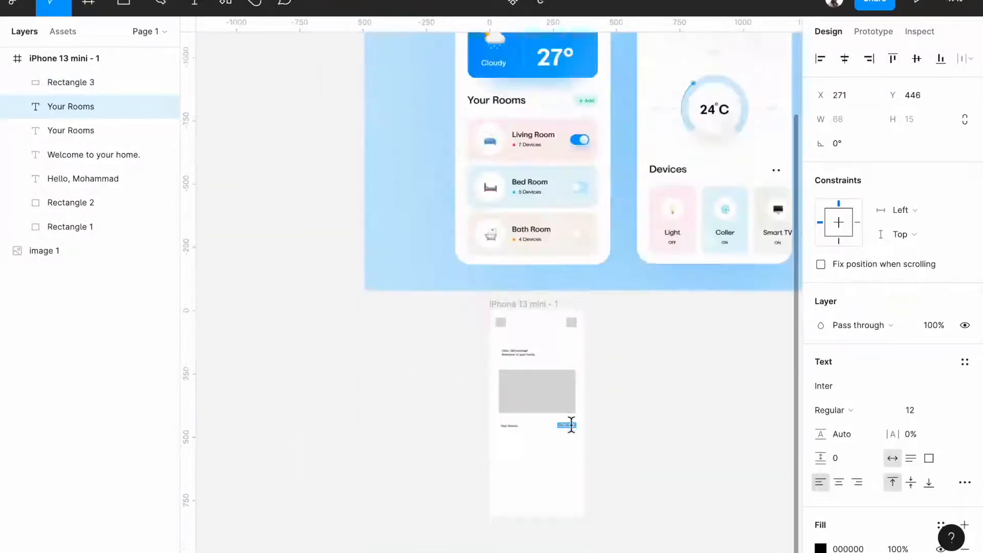
scroll(569, 432, up, 5)
text(+ Add)
scroll(568, 429, down, 5)
scroll(568, 430, up, 6)
Add the text "Living Room" with "7 Devices" beneath it, under the "Your Rooms" heading.
click(457, 285)
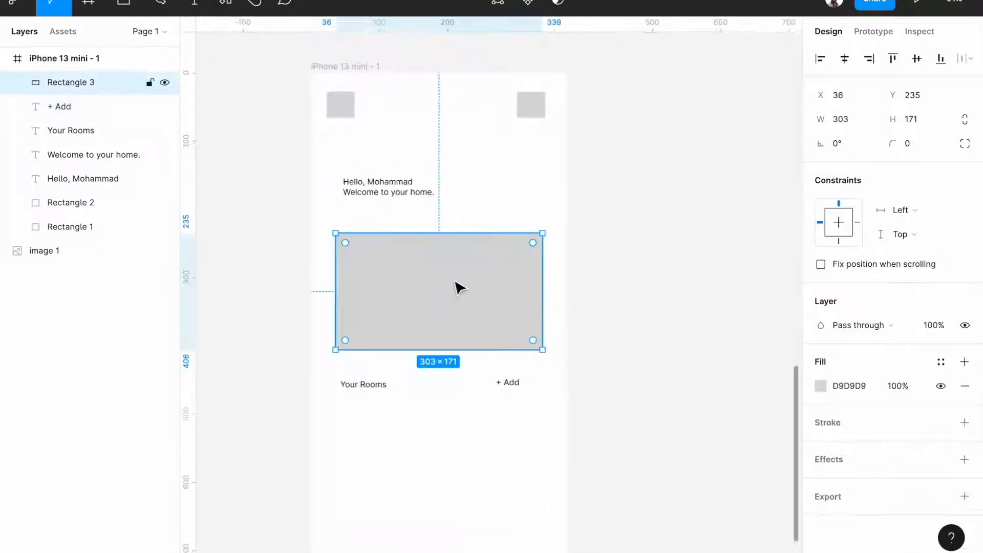
scroll(457, 285, down, 6)
scroll(443, 472, up, 2)
scroll(443, 472, up, 4)
key(t)
click(369, 427)
text(Living Room)
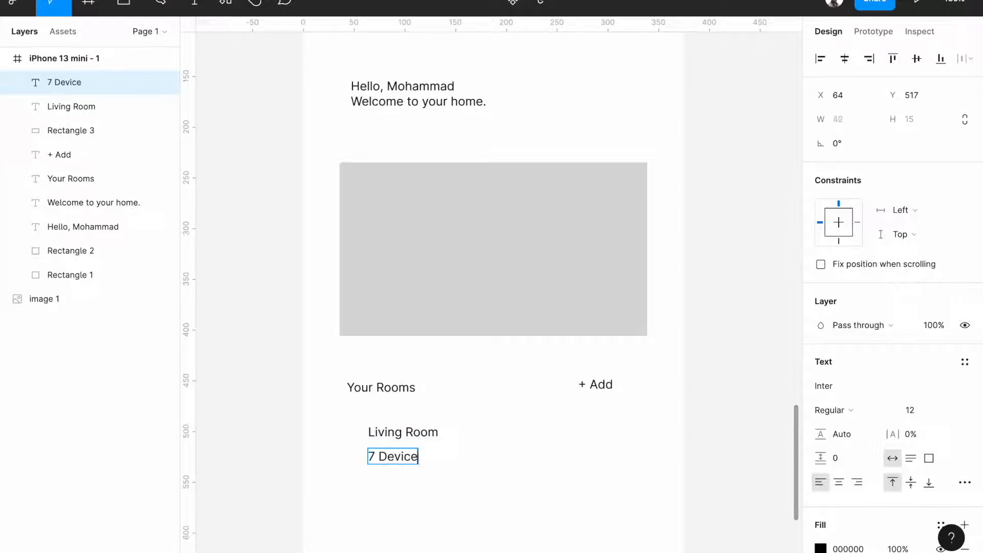
text(s)
key(Escape)
Shift the two room labels to the right, draw a circle beside them and group the circle with the labels.
scroll(374, 482, up, 3)
shift+click(400, 412)
drag(428, 432, 494, 432)
key(o)
mouse_move(354, 415)
mouse_down()
mouse_move(380, 416)
mouse_move(391, 434)
mouse_up()
scroll(390, 432, down, 5)
drag(345, 401, 423, 430)
drag(371, 474, 477, 411)
key(ctrl+g)
Duplicate the room group twice downward at equal spacing to form three room rows.
drag(417, 431, 418, 485)
key(ctrl+d)
scroll(424, 501, down, 4)
click(520, 416)
scroll(519, 416, up, 3)
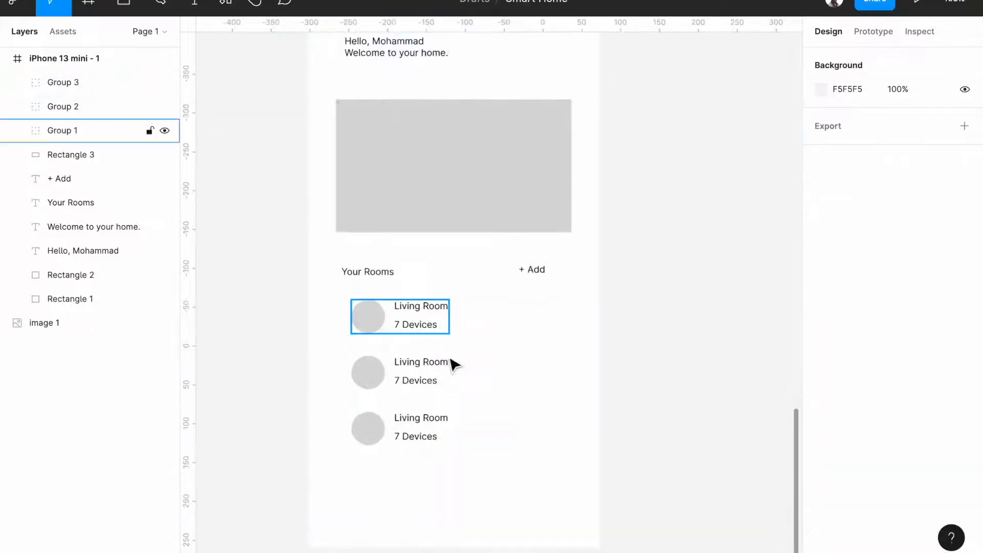
Rename the phone frame as home.
scroll(409, 319, down, 5)
scroll(443, 457, up, 3)
click(310, 418)
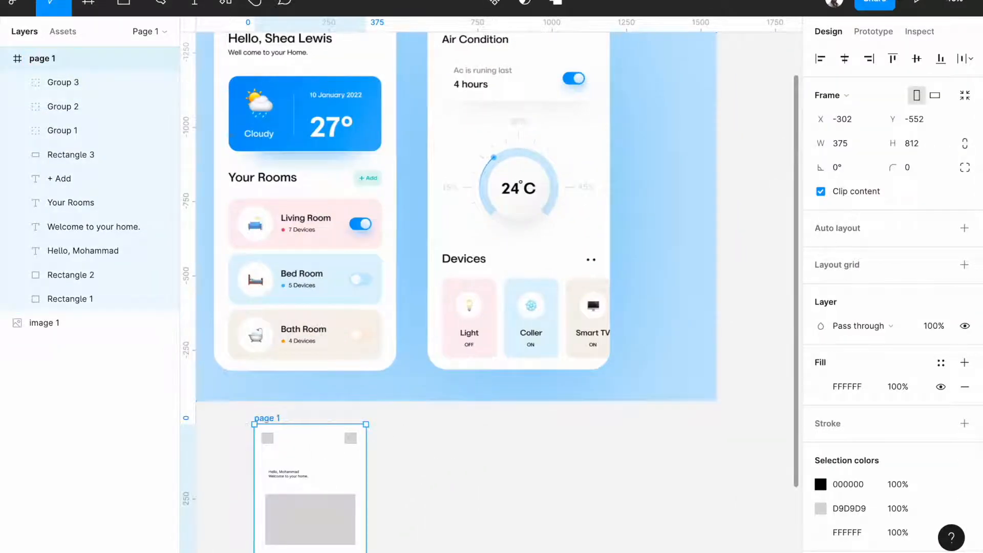
scroll(542, 449, up, 2)
scroll(542, 450, down, 3)
Duplicate the home frame beside the original and rename the copy as living room.
click(541, 450)
key(ctrl+d)
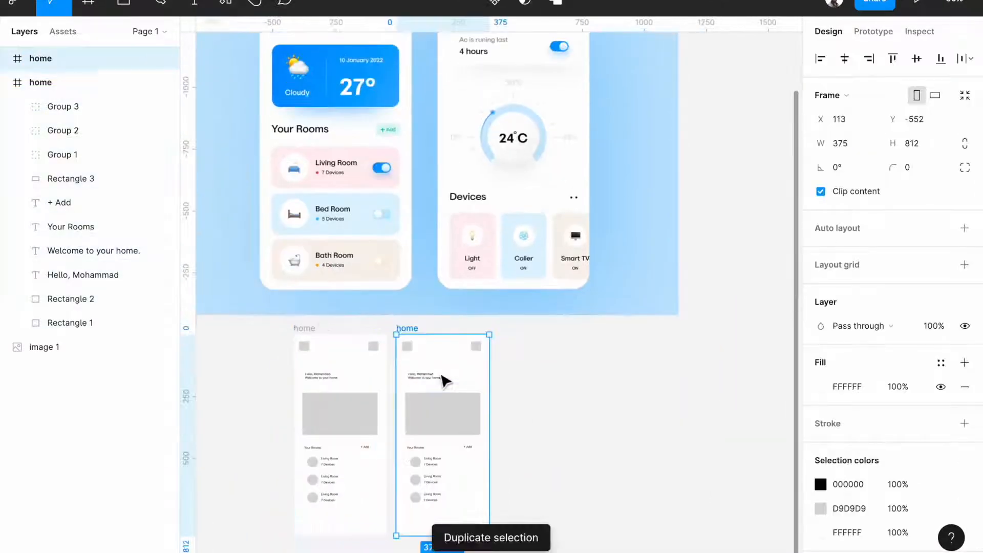
text(living room)
key(Return)
scroll(428, 378, up, 4)
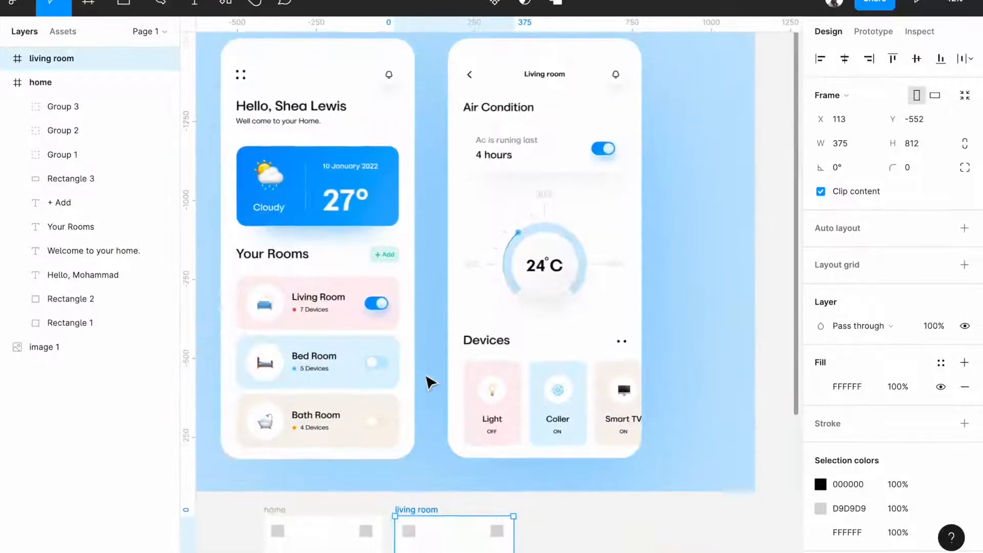
Add a "Living room" title between the two upper squares of the living room frame.
scroll(430, 380, down, 3)
click(437, 413)
scroll(436, 413, up, 5)
click(435, 405)
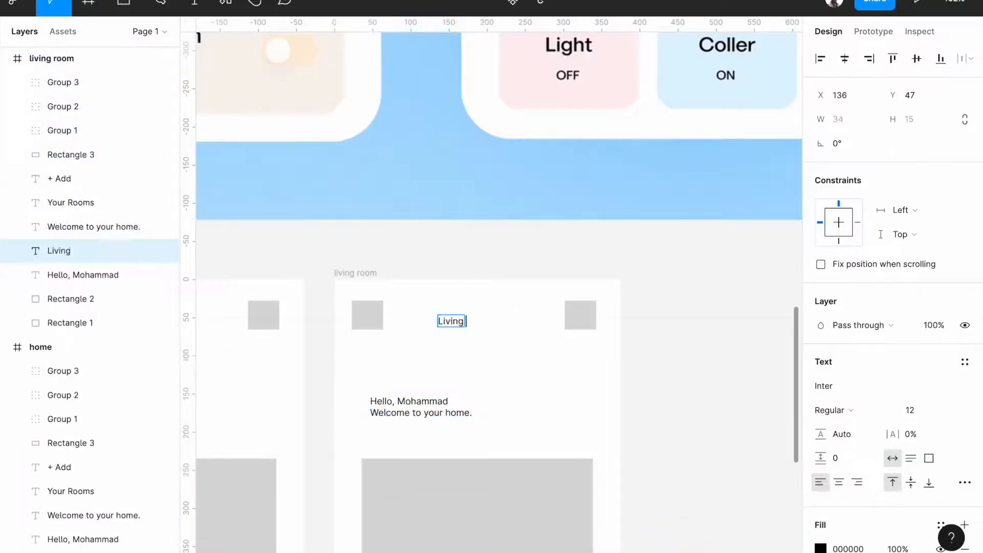
text(room)
scroll(498, 318, down, 5)
scroll(483, 322, up, 4)
scroll(518, 391, down, 2)
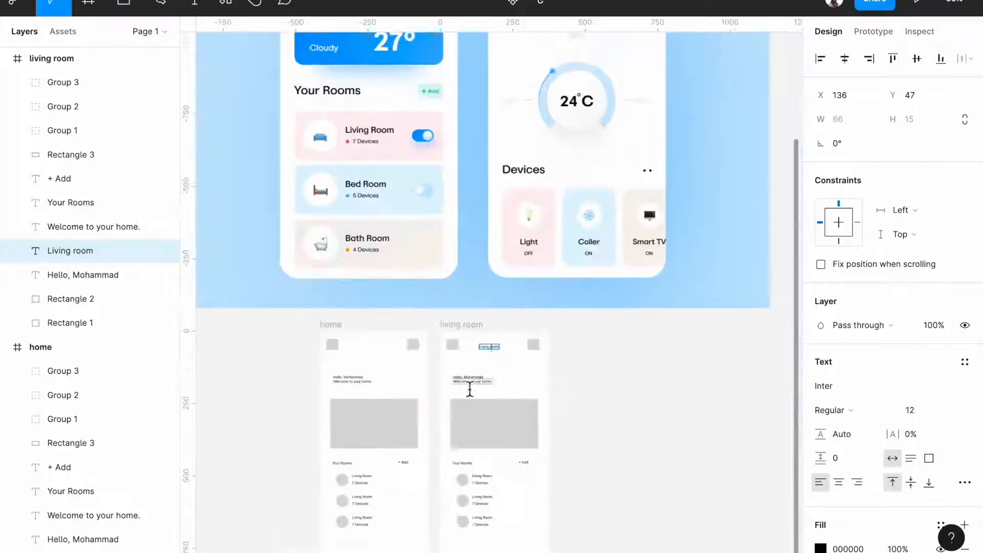
Change the greeting text in the living room frame to "Air Condition".
scroll(473, 387, up, 5)
double_click(490, 357)
text(Air Condition)
scroll(493, 319, down, 3)
scroll(593, 274, up, 5)
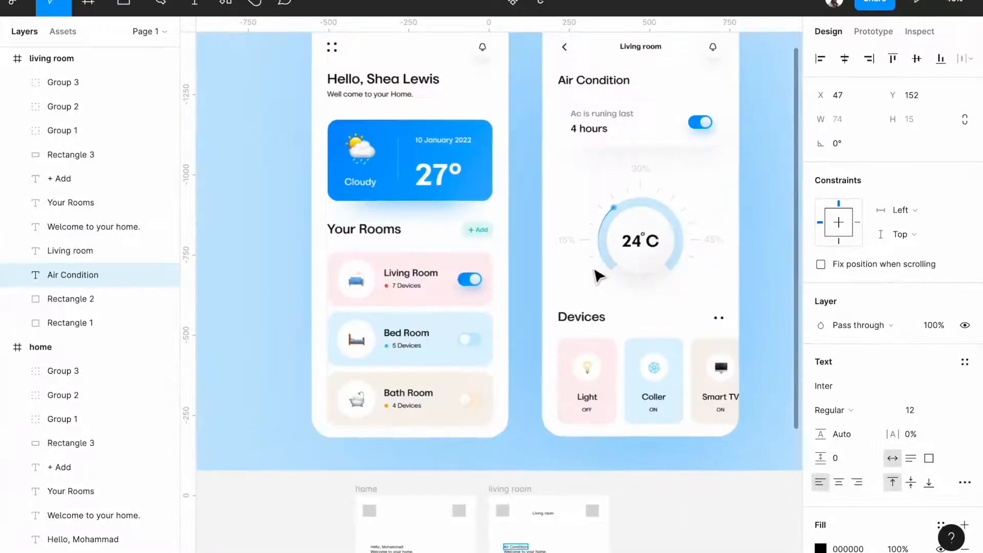
Change the welcome text in the living room frame to "Ac is running last".
scroll(563, 308, down, 5)
scroll(512, 333, right, 2)
click(449, 362)
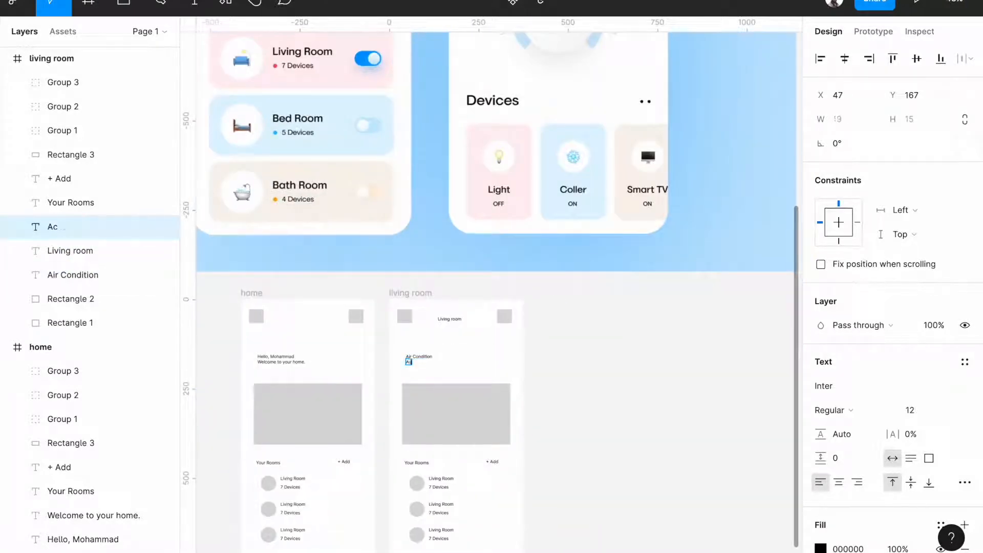
scroll(420, 358, up, 5)
Duplicate the "Ac is running last" text beneath itself and change the copy to "4 Hours".
click(336, 301)
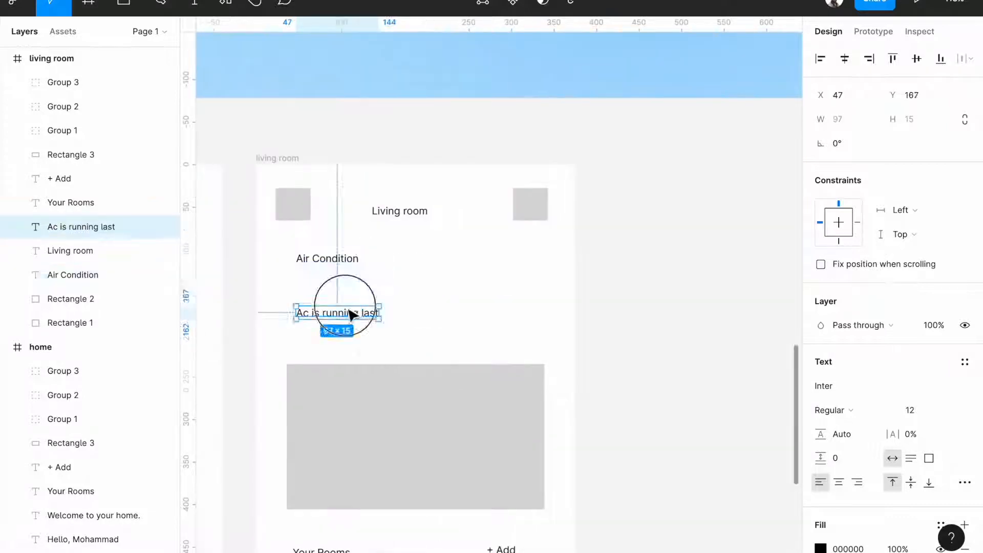
text(urs)
scroll(456, 304, down, 5)
scroll(428, 455, up, 5)
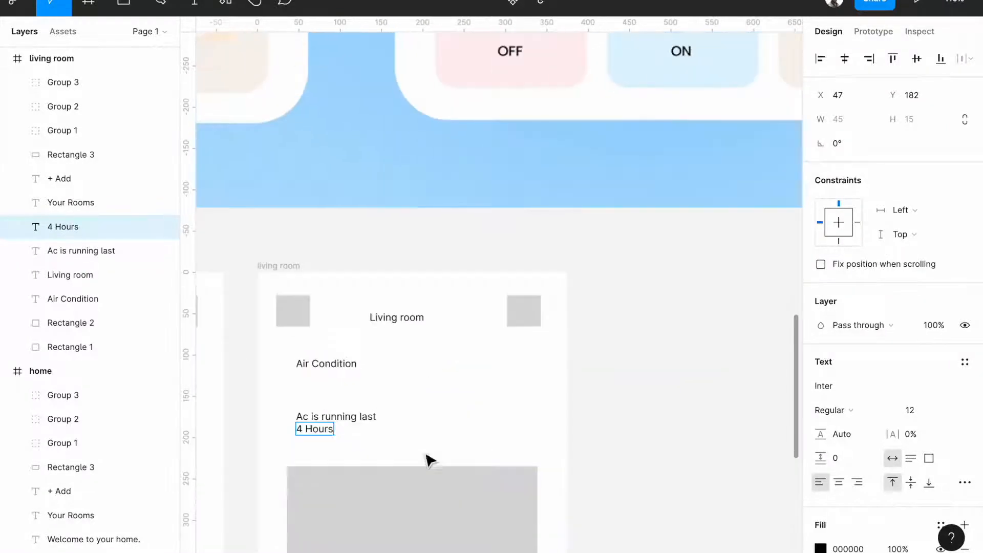
click(428, 456)
Duplicate the living room frame's upper-right square straight down, level with the "Ac is running last" text.
right_click(528, 320)
drag(529, 318, 531, 430)
scroll(531, 429, down, 5)
scroll(531, 428, up, 4)
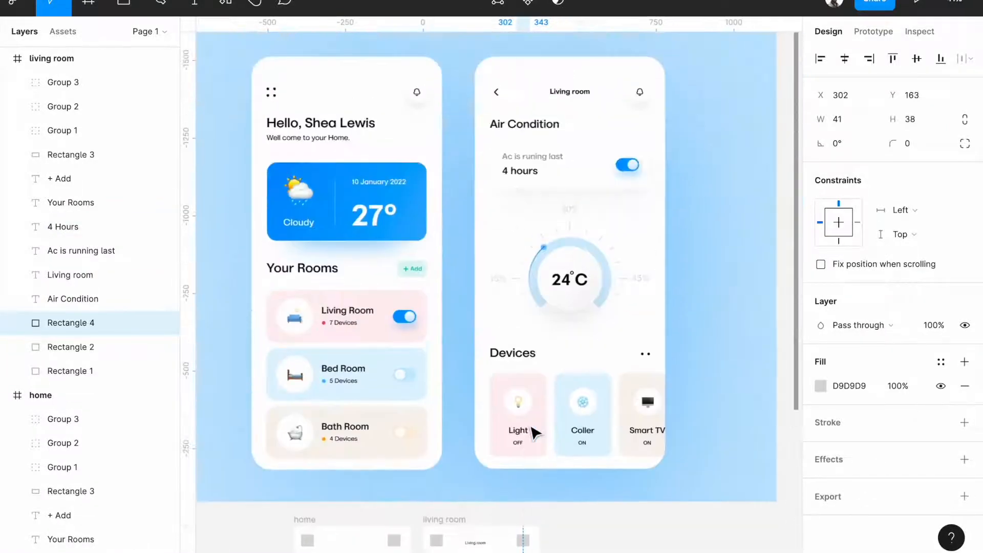
Delete the "Your Rooms" heading, the "+ Add" label, the three room rows and the large rectangle from the living room frame.
scroll(533, 433, down, 5)
drag(458, 471, 549, 387)
key(Delete)
scroll(549, 387, down, 5)
scroll(538, 385, up, 4)
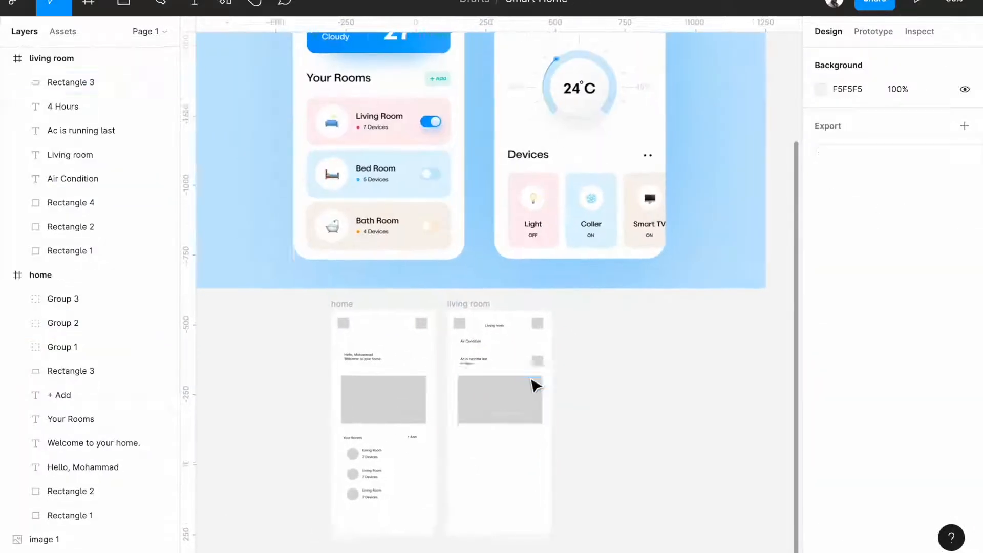
click(531, 387)
scroll(505, 465, up, 5)
key(Delete)
key(r)
mouse_move(472, 446)
mouse_down()
mouse_move(520, 479)
mouse_move(540, 453)
mouse_up()
key(Delete)
Draw a circle about 114 × 114 below the AC status text and shape it into a ring open at the bottom.
key(o)
drag(517, 484, 508, 458)
scroll(509, 458, up, 5)
drag(576, 433, 530, 527)
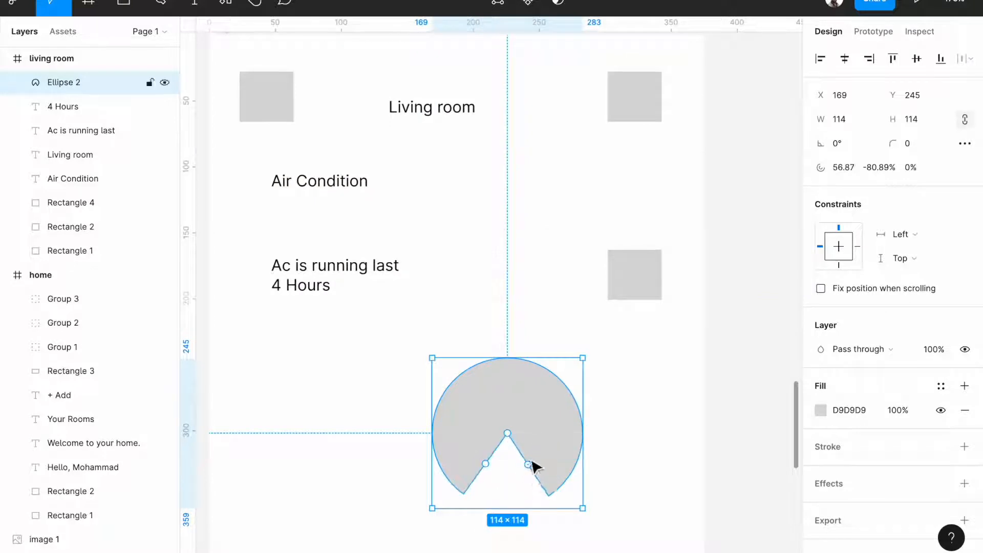
drag(507, 434, 512, 380)
scroll(512, 379, down, 5)
scroll(513, 380, up, 4)
scroll(513, 382, down, 5)
Enlarge the open ring and move it to the horizontal middle of the living room frame.
drag(533, 348, 596, 411)
drag(587, 359, 534, 365)
click(486, 361)
Add the text "24 C" in the centre of the ring.
scroll(486, 361, up, 5)
key(t)
click(452, 336)
scroll(542, 338, down, 6)
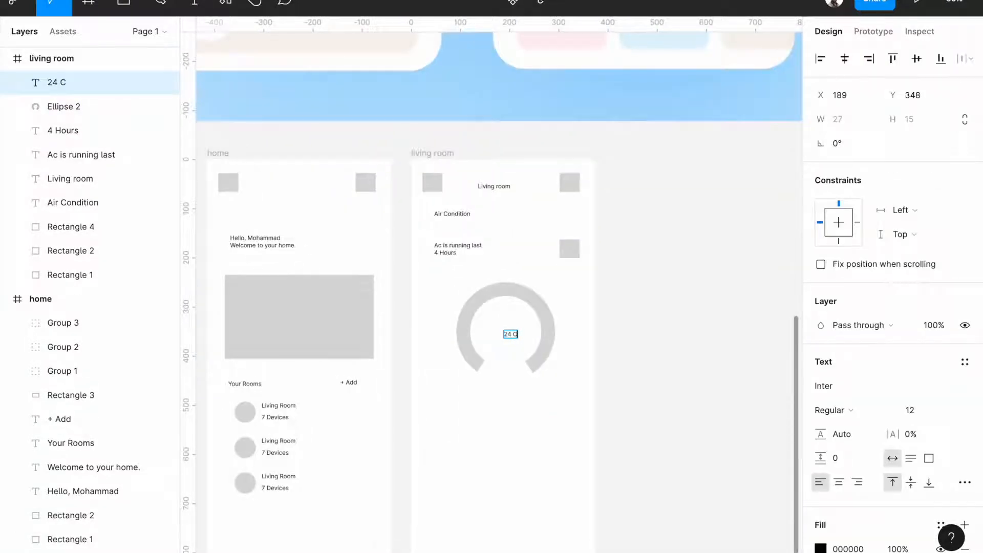
scroll(626, 326, down, 5)
scroll(620, 320, down, 3)
Duplicate the "Air Condition" heading below the ring and change the copy to "Devices".
click(620, 321)
drag(515, 226, 514, 367)
scroll(514, 368, up, 5)
text(Devices)
scroll(523, 372, down, 4)
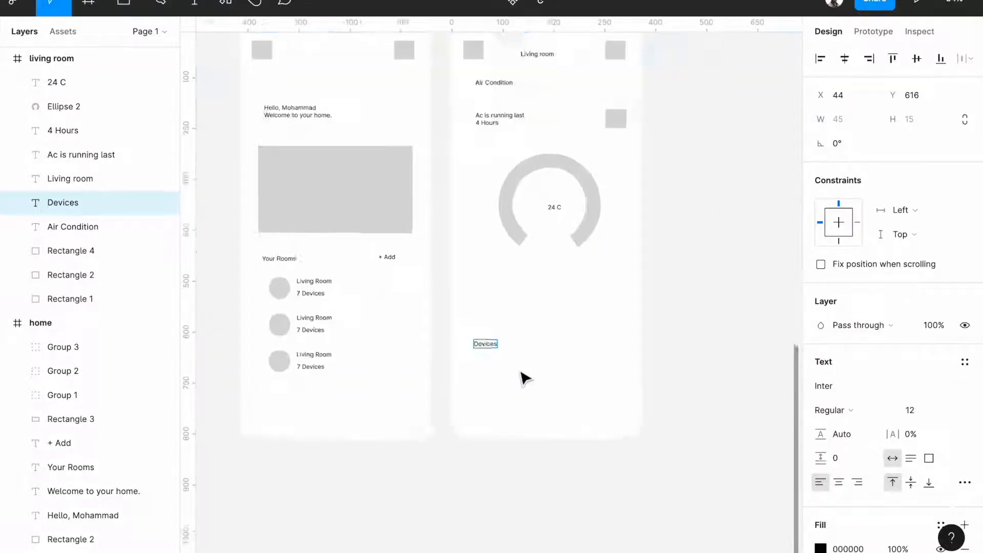
key(Escape)
Copy the circle from a room row of the home frame to below the "Devices" heading.
scroll(523, 372, up, 4)
double_click(227, 273)
drag(227, 273, 486, 379)
scroll(486, 381, down, 4)
scroll(486, 380, up, 6)
Add the text "Light" below the device circle and "OFF" beneath it.
key(t)
click(497, 439)
text(Light)
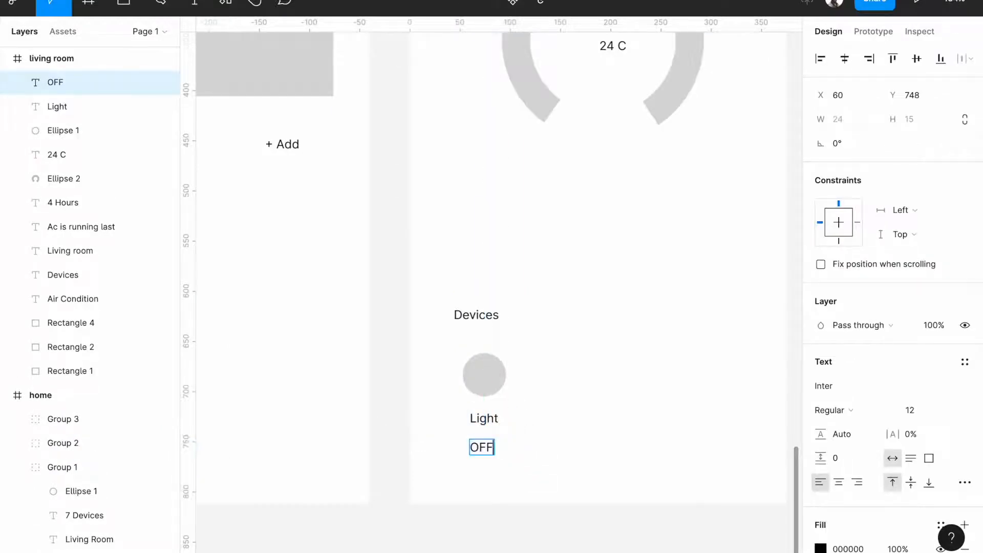
scroll(480, 439, down, 5)
key(Escape)
Duplicate the device circle with its "Light" and "OFF" labels twice to the right at equal spacing.
scroll(493, 433, up, 4)
drag(507, 373, 424, 510)
drag(487, 420, 577, 420)
key(super+d)
scroll(585, 285, down, 5)
scroll(568, 277, up, 5)
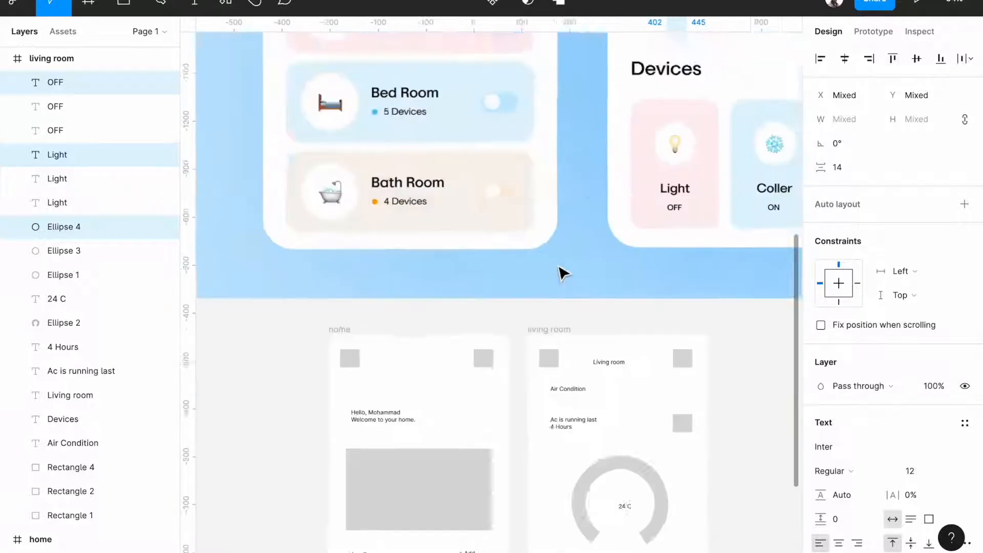
Search the component libraries for "iconly" and check the available widgets.
click(267, 302)
click(233, 4)
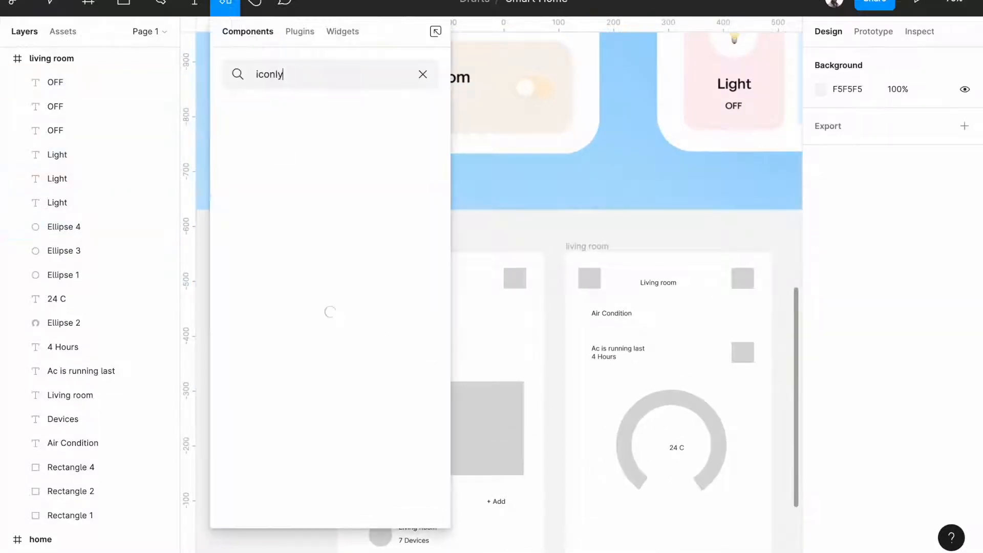
click(398, 109)
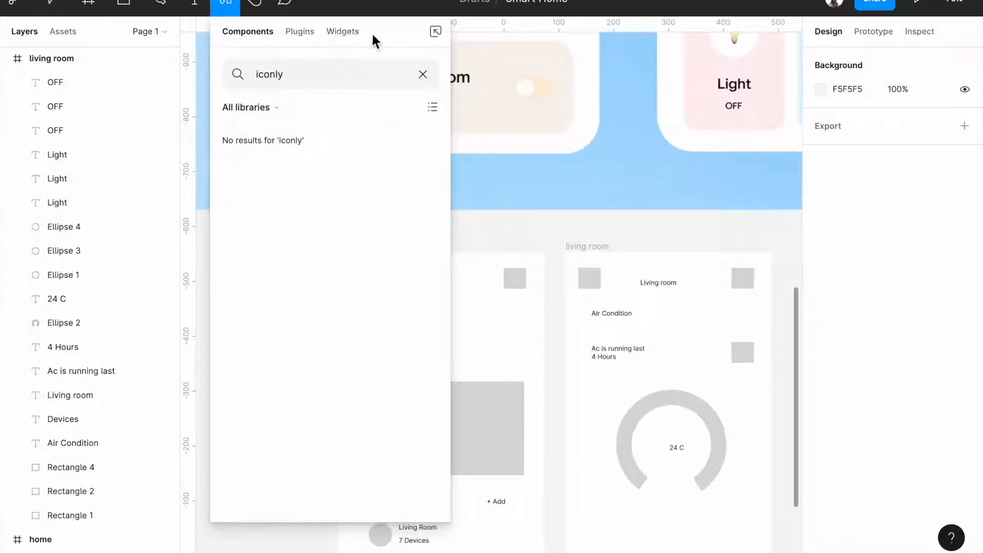
click(343, 32)
scroll(367, 211, down, 1)
scroll(367, 212, up, 1)
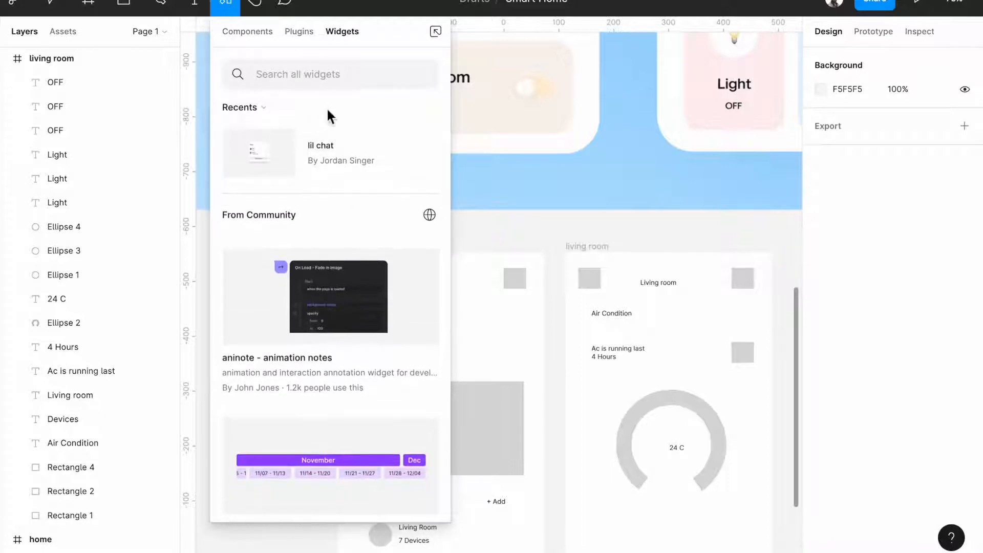
Find the Community file "Iconly 2.5 Free icons + Iconly app" and get a copy of it.
click(533, 246)
scroll(718, 340, down, 3)
scroll(786, 138, up, 2)
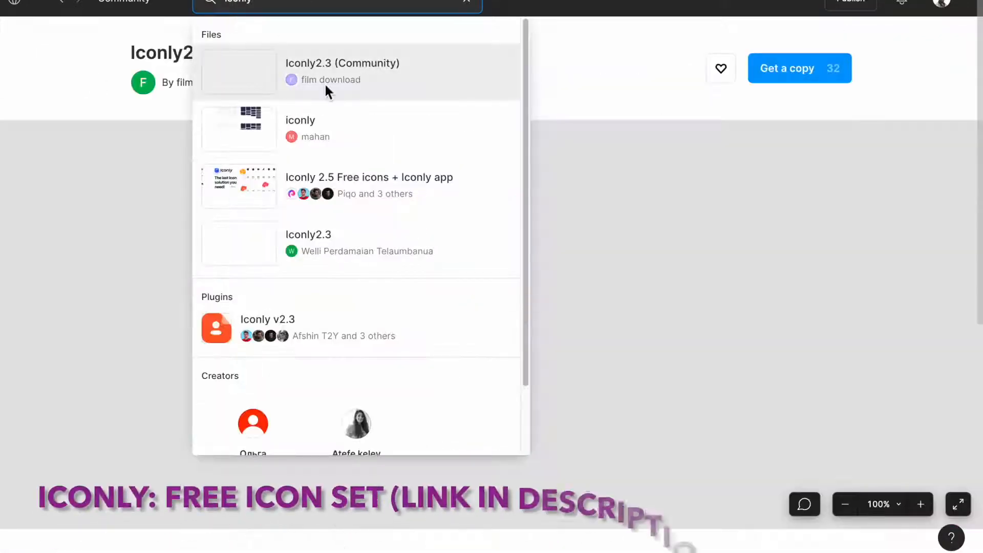
click(326, 86)
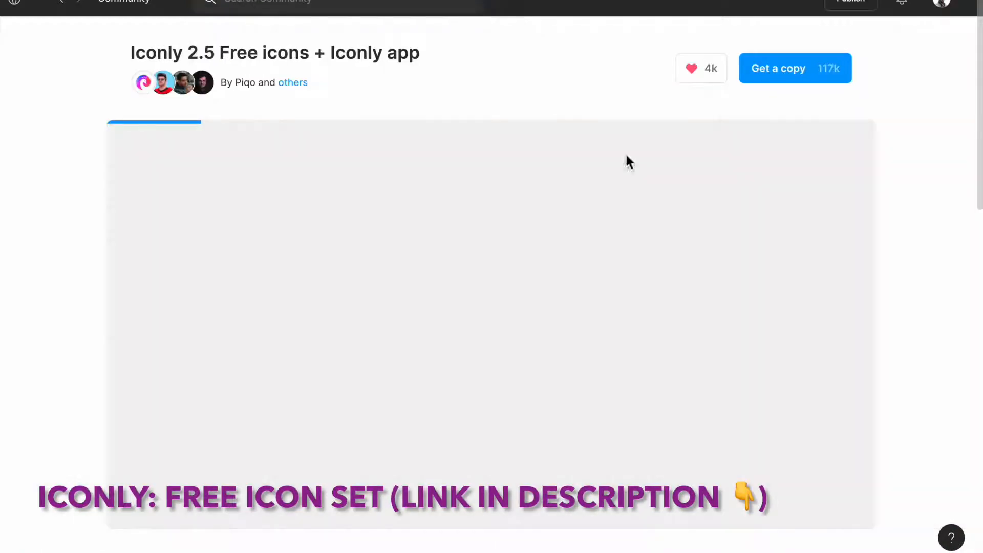
click(763, 66)
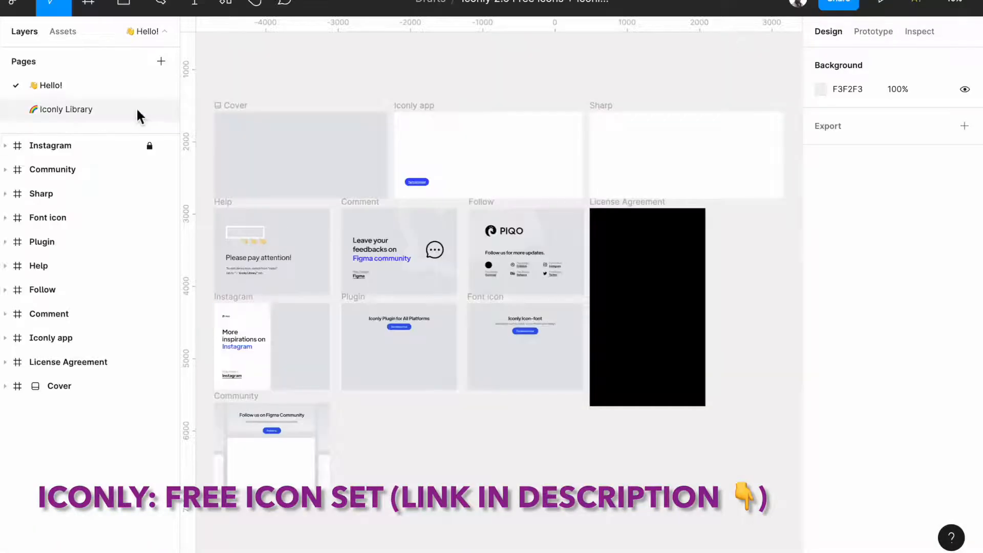
Open the Iconly Library page and examine the icon styles, down to the Light (Outline) set.
click(136, 109)
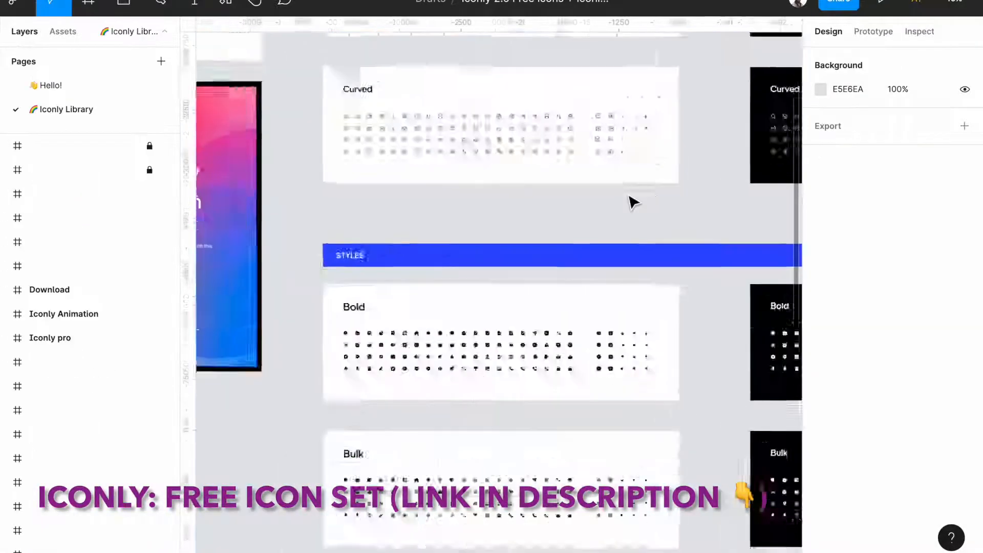
scroll(525, 287, down, 5)
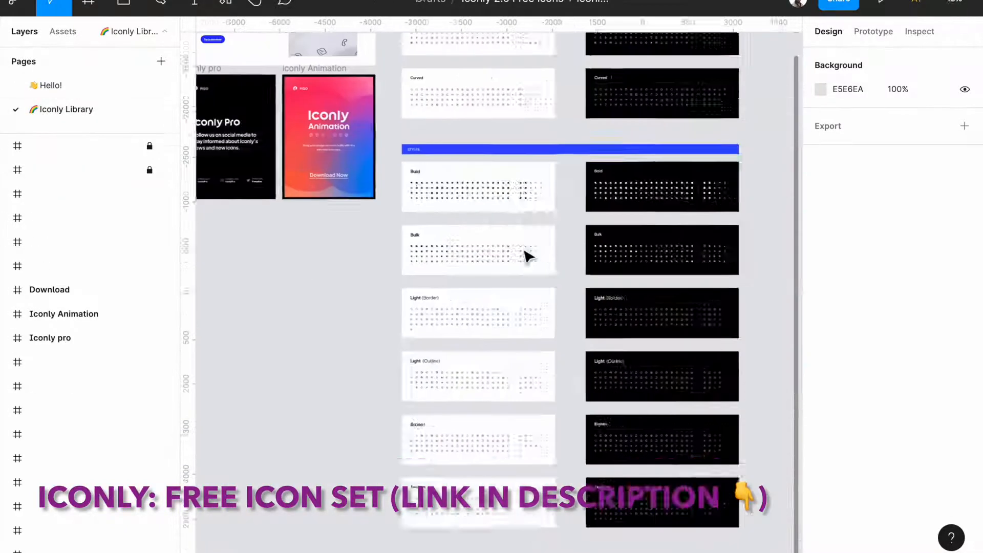
scroll(528, 256, up, 5)
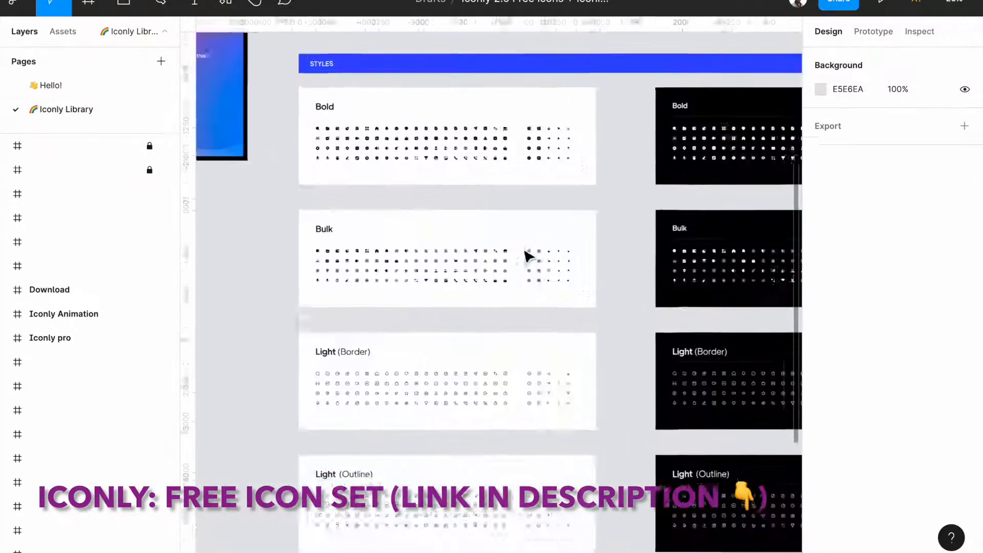
scroll(430, 259, up, 5)
scroll(427, 257, down, 3)
scroll(282, 241, down, 1)
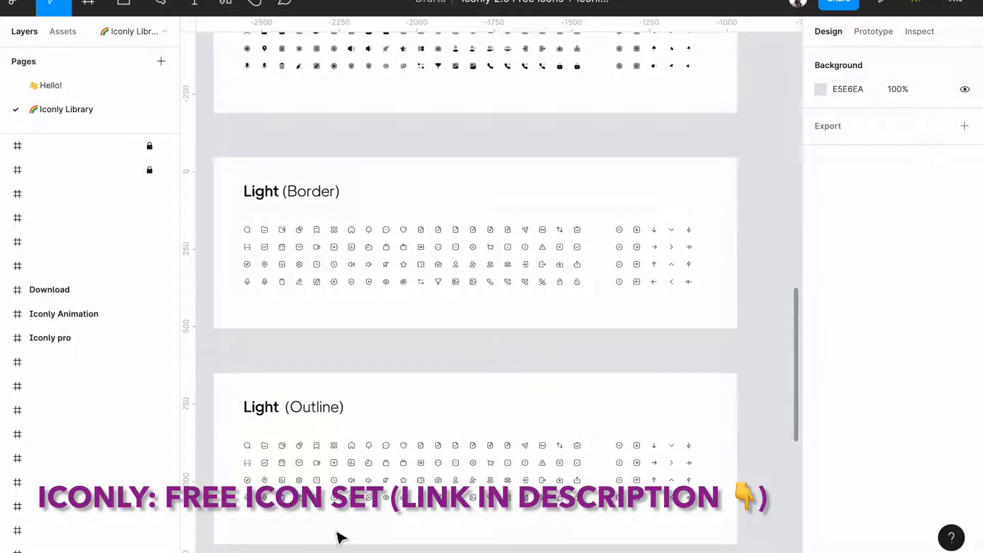
scroll(340, 538, up, 2)
scroll(478, 228, up, 4)
scroll(481, 227, down, 5)
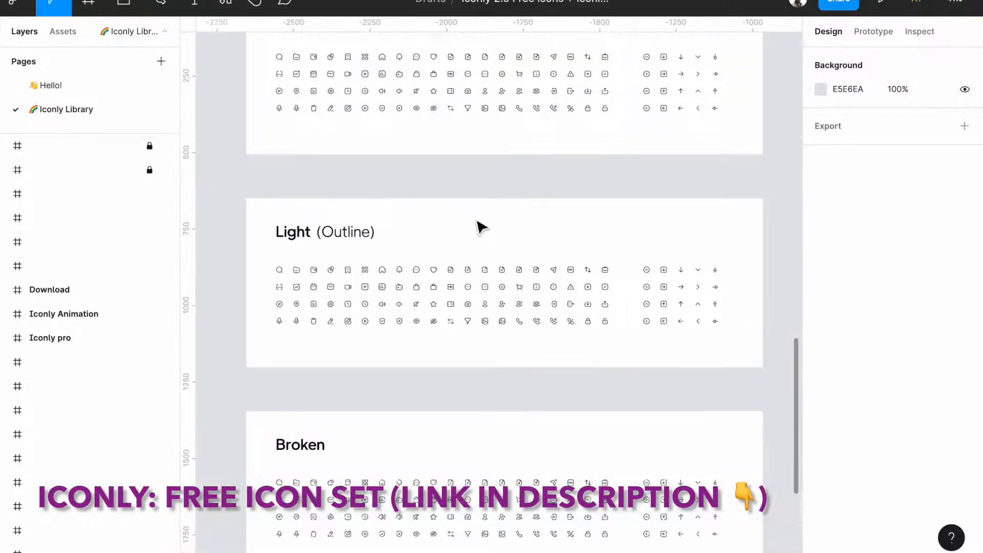
Copy the Light (Outline) icon set from the Iconly library into the Smart Home file, to the right of the reference image.
drag(582, 382, 269, 220)
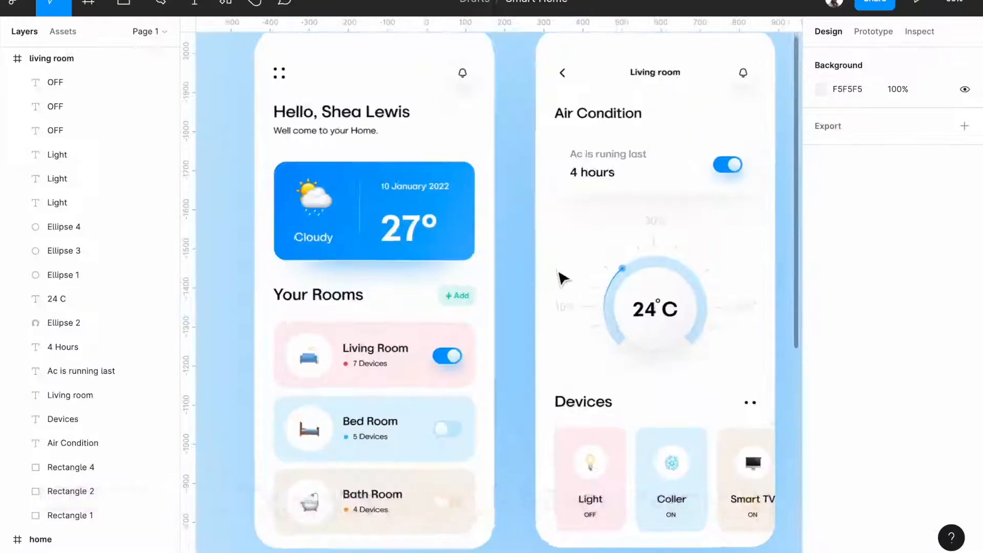
scroll(562, 278, down, 3)
key(ctrl+v)
scroll(476, 318, up, 3)
click(380, 340)
scroll(668, 331, down, 5)
scroll(668, 328, up, 6)
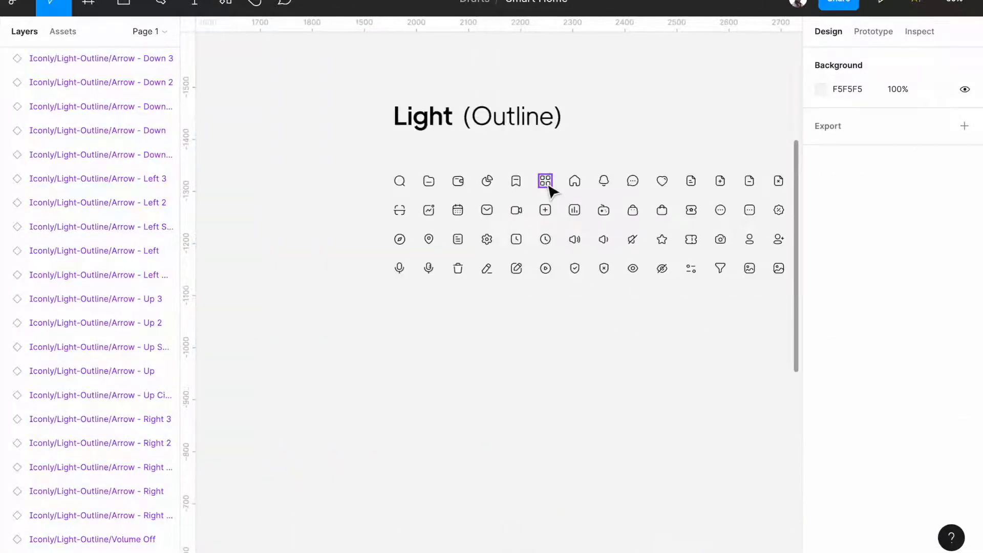
Place copies of the Category and Notification icons in the empty area below the Light (Outline) set.
click(489, 179)
scroll(311, 367, left, 2)
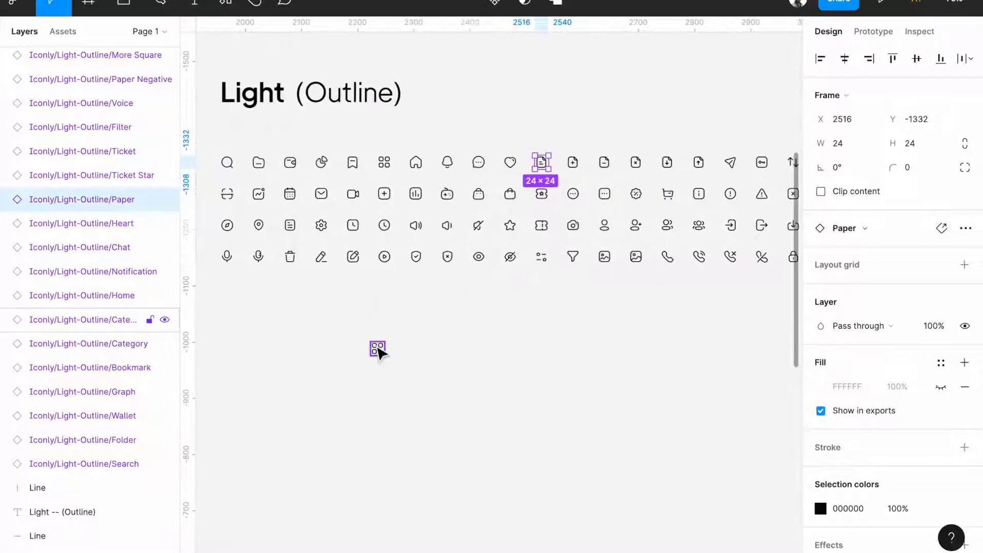
drag(377, 349, 434, 349)
click(694, 331)
drag(412, 164, 379, 324)
scroll(380, 325, down, 5)
scroll(646, 283, up, 5)
scroll(647, 283, right, 5)
Place copies of the More Square and left arrow icons beside the other icon copies below the set.
drag(758, 195, 321, 403)
key(Delete)
drag(429, 195, 293, 328)
scroll(369, 328, left, 10)
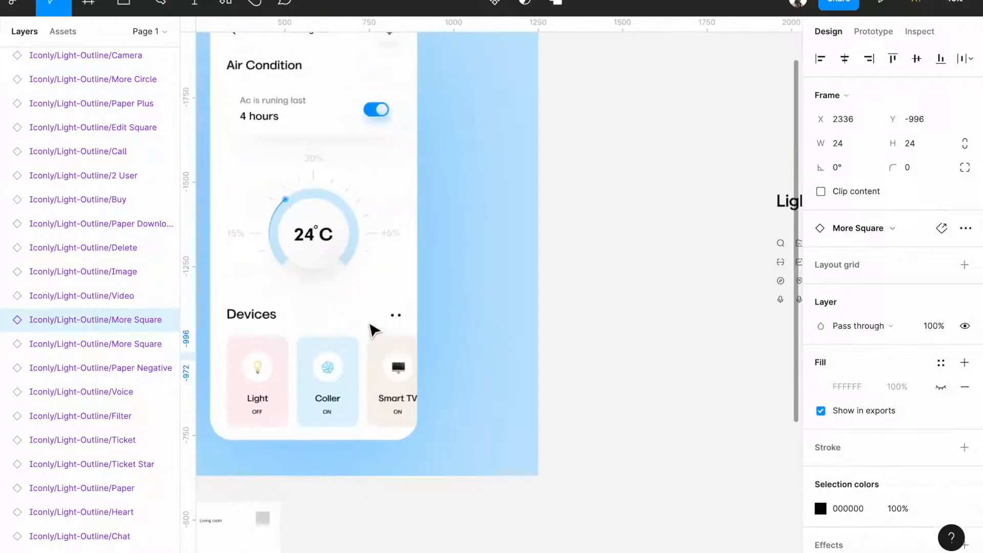
click(370, 328)
scroll(748, 233, right, 10)
drag(749, 232, 354, 287)
Move the four icon copies together to the empty canvas left of the home frame.
drag(329, 263, 417, 302)
scroll(402, 483, left, 10)
drag(360, 287, 403, 442)
scroll(404, 444, left, 2)
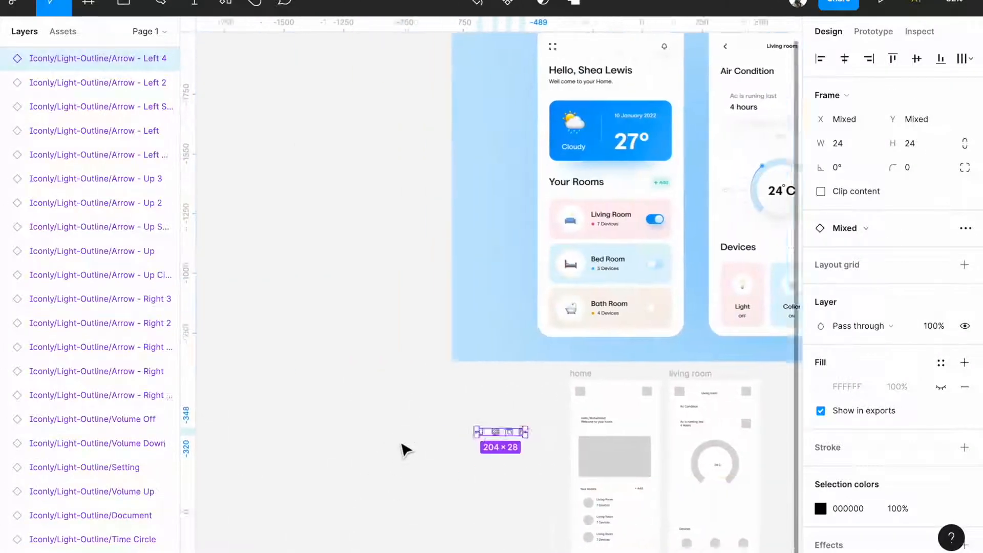
Replace the left header placeholder square of the home frame with the Category icon.
scroll(407, 444, up, 4)
scroll(412, 441, right, 3)
scroll(412, 441, up, 2)
click(350, 535)
drag(349, 534, 482, 479)
click(471, 475)
key(Delete)
Replace the right header placeholder square of the home frame with the Notification icon.
click(570, 474)
click(365, 534)
key(ctrl+x)
right_click(566, 476)
click(654, 191)
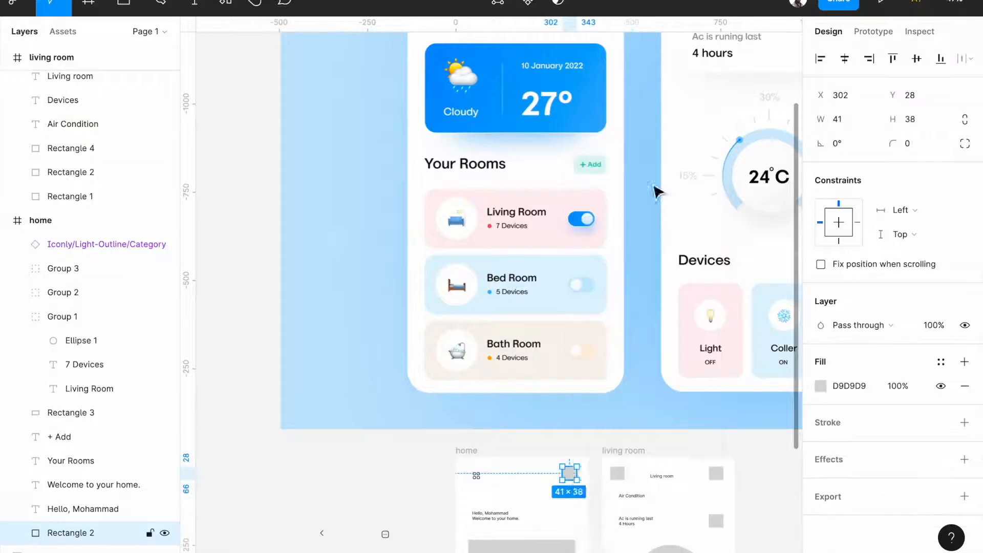
scroll(589, 359, down, 2)
scroll(564, 381, up, 4)
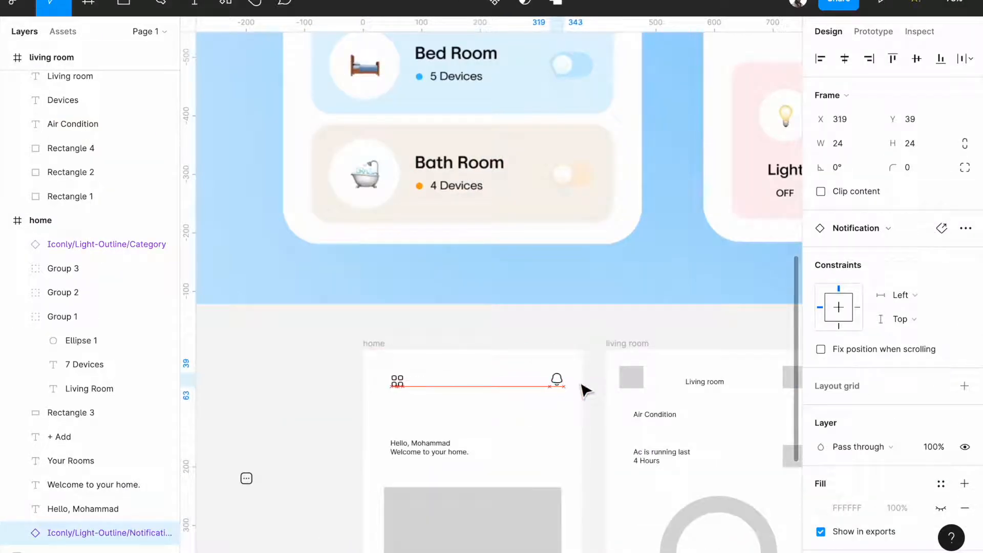
Add a layout grid to the home frame with 4 columns and a gutter of 8.
key(Escape)
key(Escape)
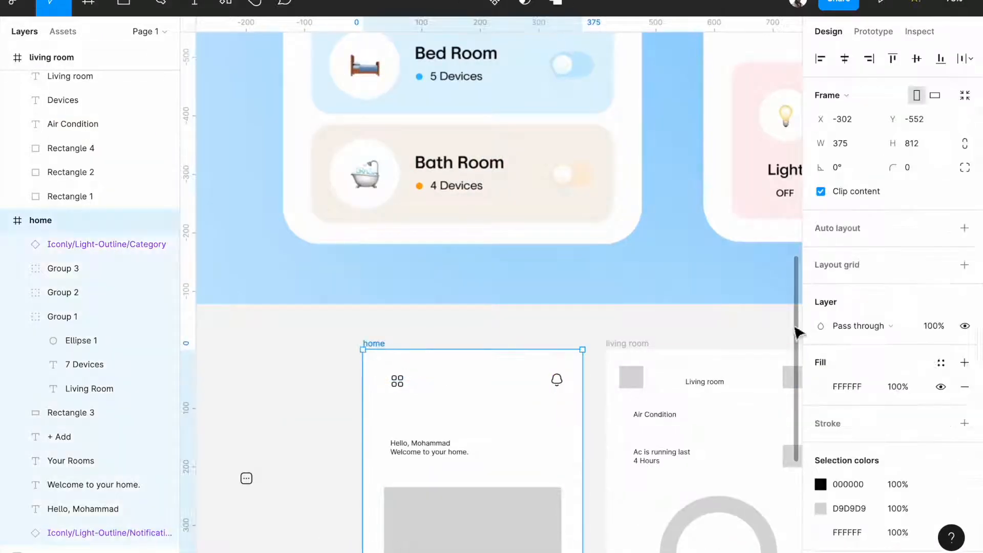
click(965, 265)
click(820, 289)
click(696, 311)
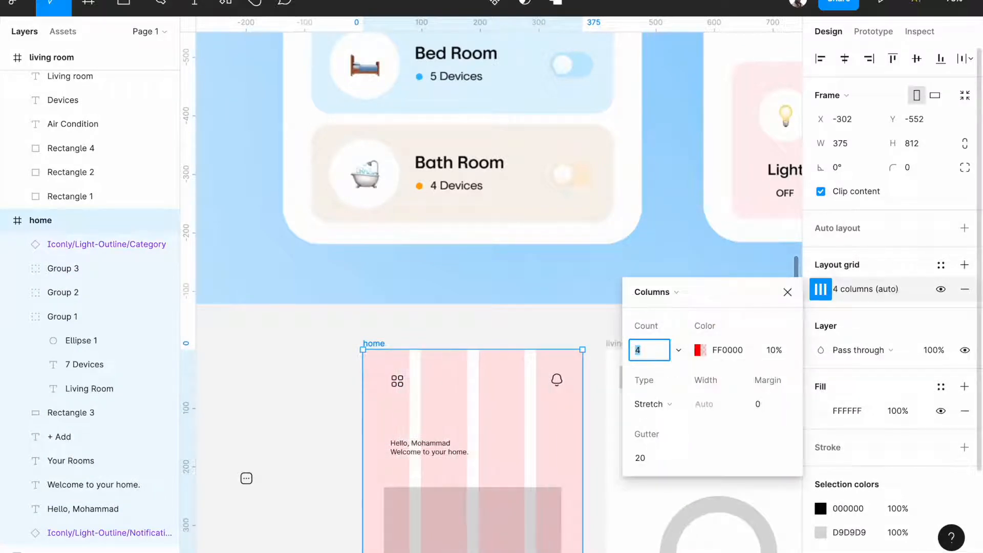
click(653, 459)
text(8)
click(726, 450)
Set the margin of the home frame's column grid to 24.
click(766, 406)
text(4)
key(Return)
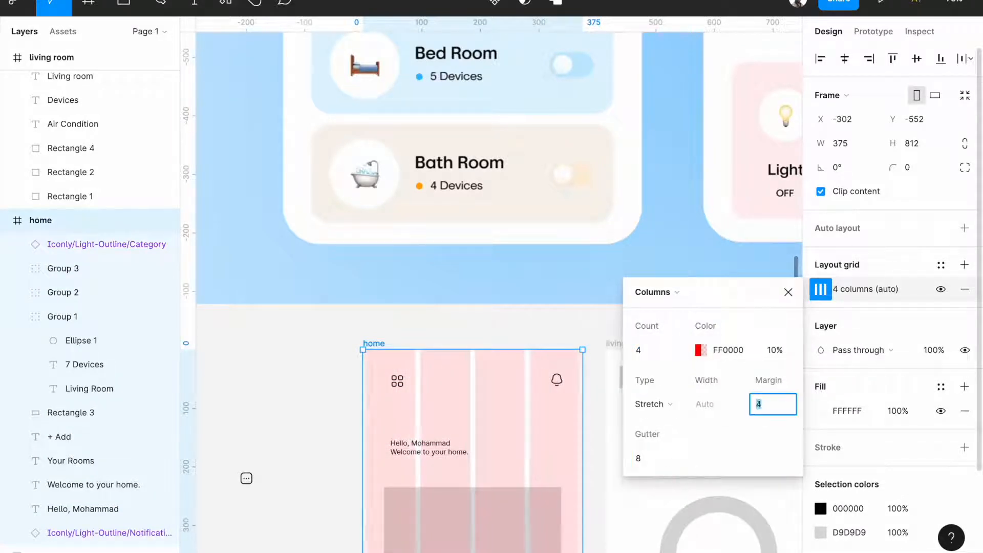
key(Down)
key(Down)
key(Down)
key(Down)
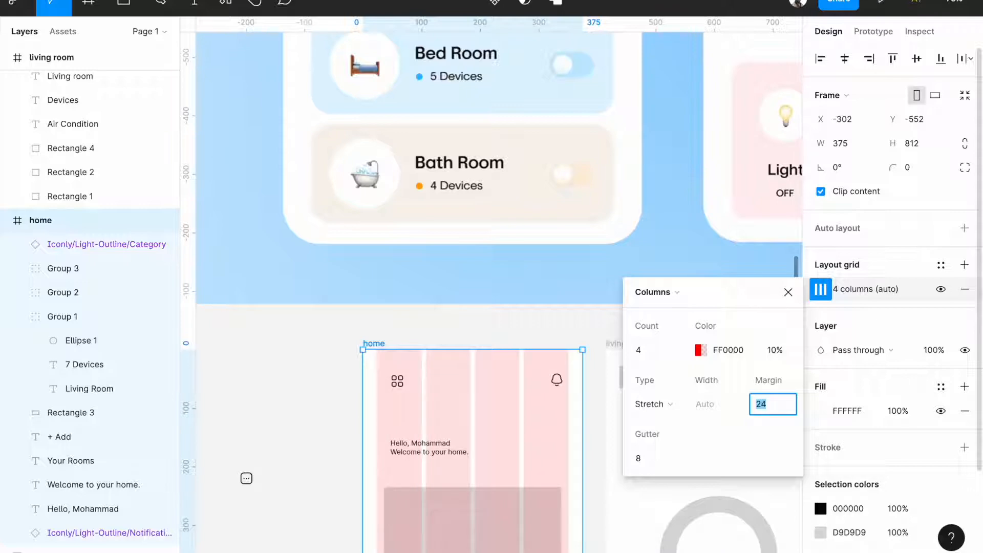
click(789, 294)
Align the Notification icon with the outer edge of the last grid column, at X 327, Y 40.
scroll(640, 339, down, 5)
scroll(620, 344, up, 8)
click(546, 396)
scroll(545, 397, up, 3)
drag(545, 396, 557, 398)
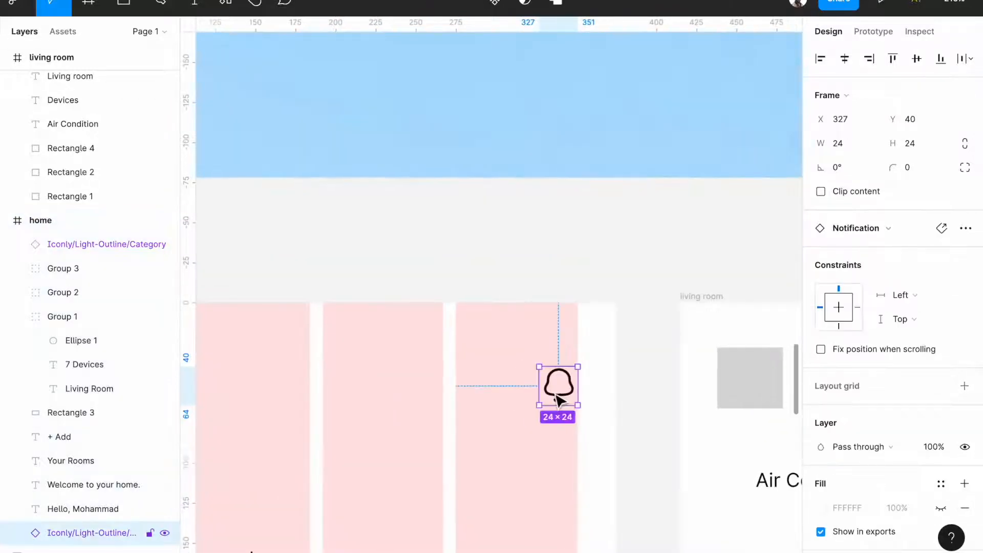
Align the Category icon with the outer edge of the first grid column, at X 24, Y 41.
scroll(556, 402, down, 6)
scroll(541, 469, up, 6)
drag(541, 468, 504, 460)
scroll(497, 461, down, 4)
scroll(505, 462, up, 1)
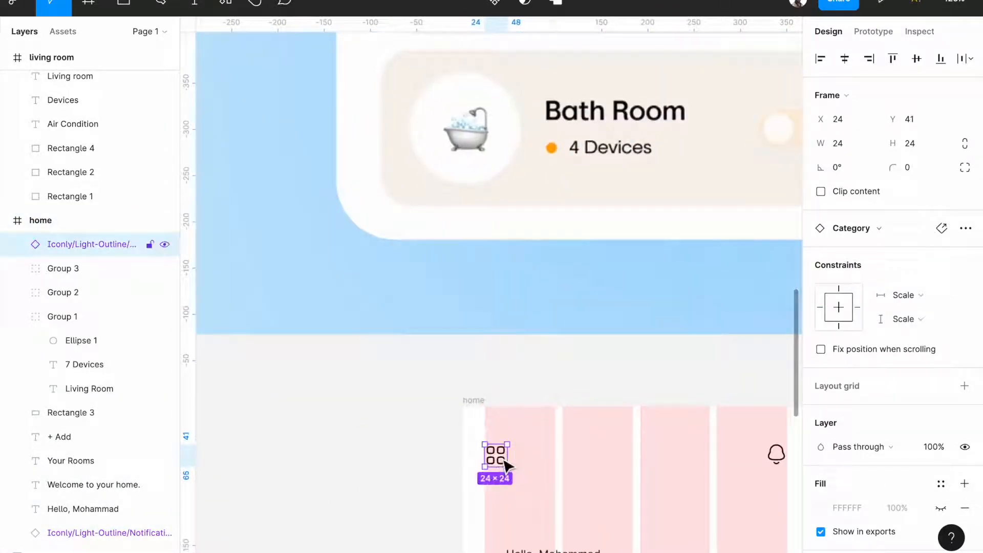
Select all matching text across both frames and change its font to Satoshi Medium.
scroll(505, 461, down, 6)
scroll(613, 406, up, 5)
click(515, 323)
drag(553, 264, 492, 321)
click(495, 313)
key(super+slash)
text(slec)
key(Return)
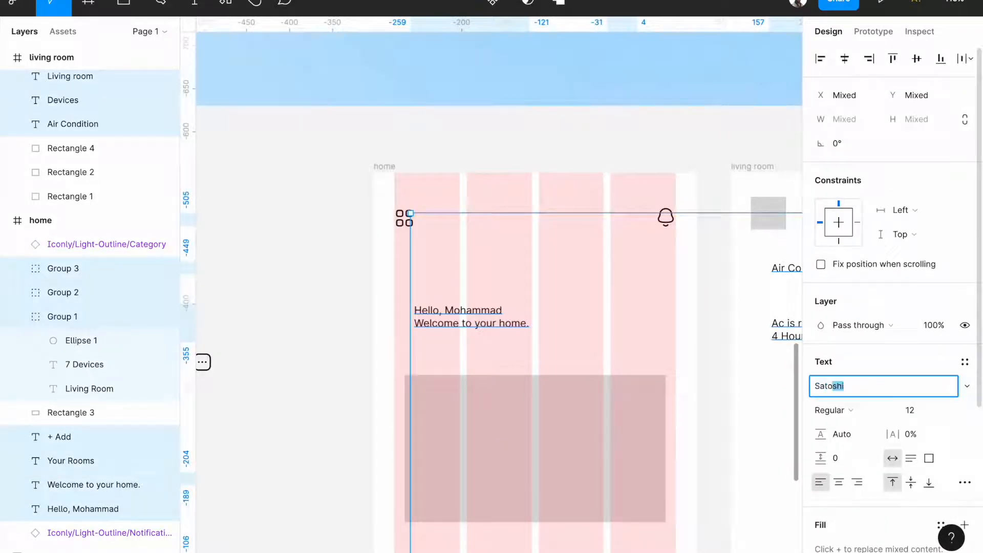
click(840, 411)
click(848, 428)
Set the home screen's "Hello" greeting to size 24 in Bold.
click(478, 312)
scroll(481, 312, down, 6)
scroll(483, 328, up, 3)
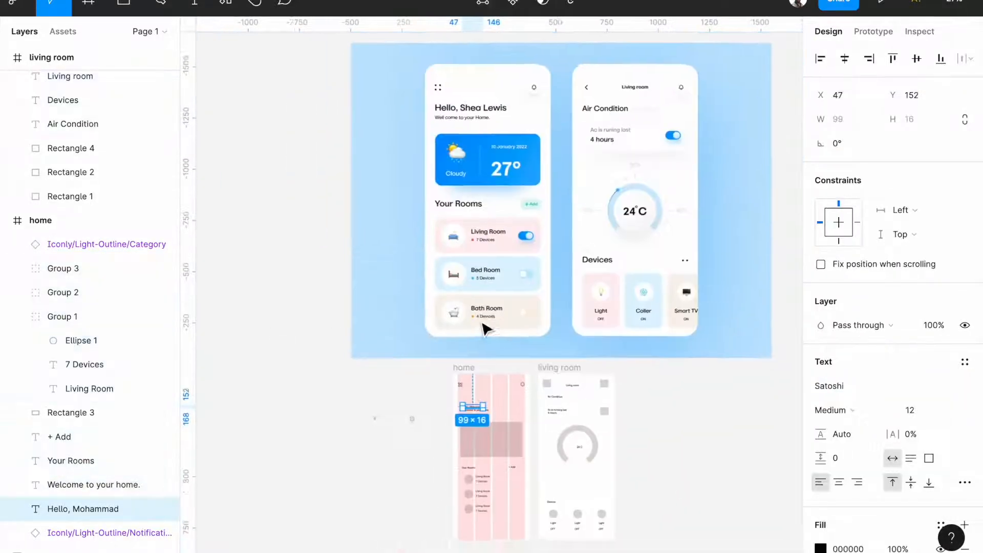
scroll(484, 329, down, 2)
scroll(485, 329, up, 1)
scroll(487, 329, up, 3)
click(927, 411)
drag(477, 382, 478, 372)
click(840, 410)
click(866, 428)
Move the greeting to the left grid margin and place the welcome line directly beneath it at X 24, Y 132.
scroll(502, 408, up, 5)
scroll(501, 413, down, 3)
scroll(489, 483, up, 5)
drag(475, 510, 464, 497)
scroll(464, 498, up, 5)
scroll(461, 499, down, 8)
drag(456, 320, 447, 316)
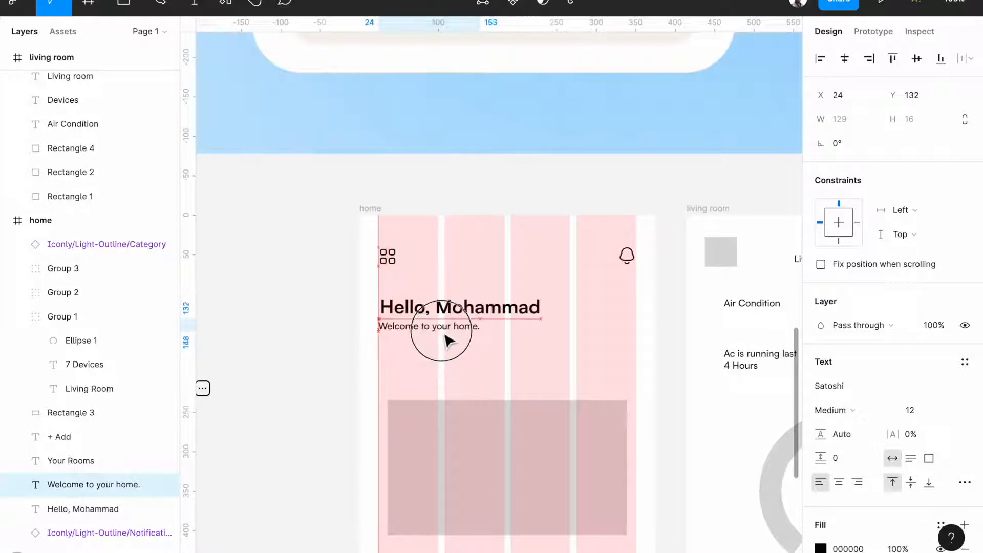
Fine-tune the greeting's position so its lettering lines up with the welcome line and the first column's edge.
scroll(411, 350, up, 5)
drag(388, 291, 389, 300)
double_click(321, 219)
click(397, 383)
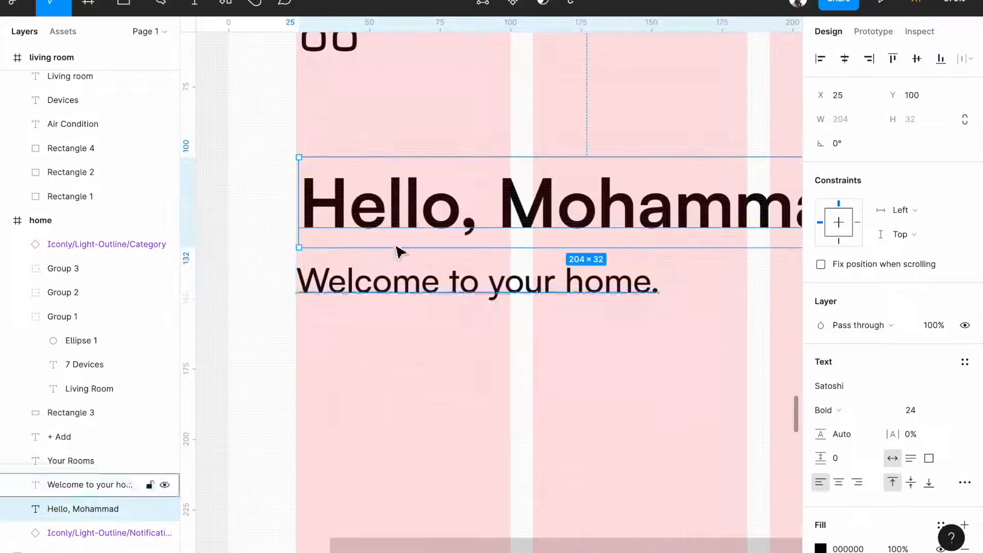
scroll(414, 215, down, 2)
click(415, 271)
key(Escape)
Try capitalizing "Home" in the welcome line and restore it to lowercase.
scroll(512, 329, down, 5)
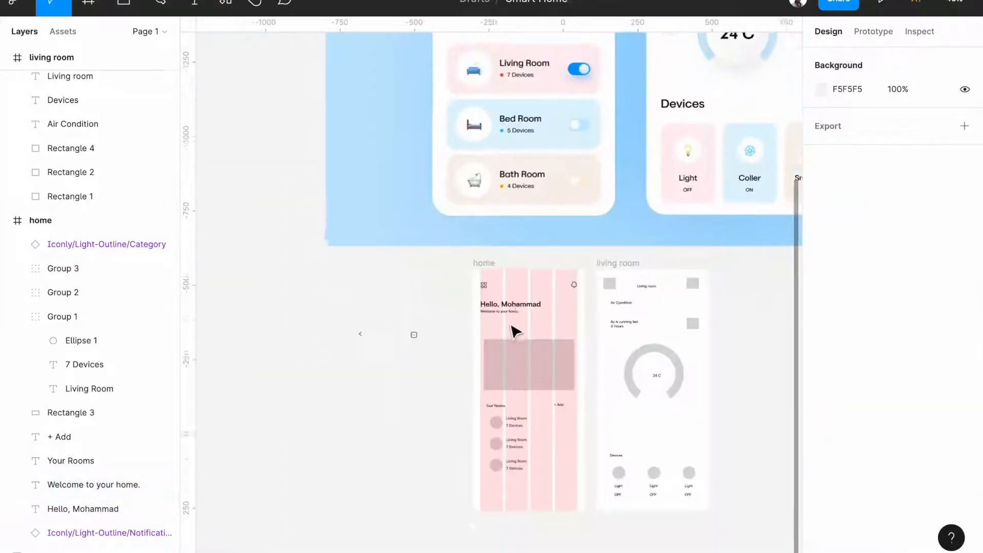
scroll(575, 329, up, 6)
scroll(519, 386, down, 5)
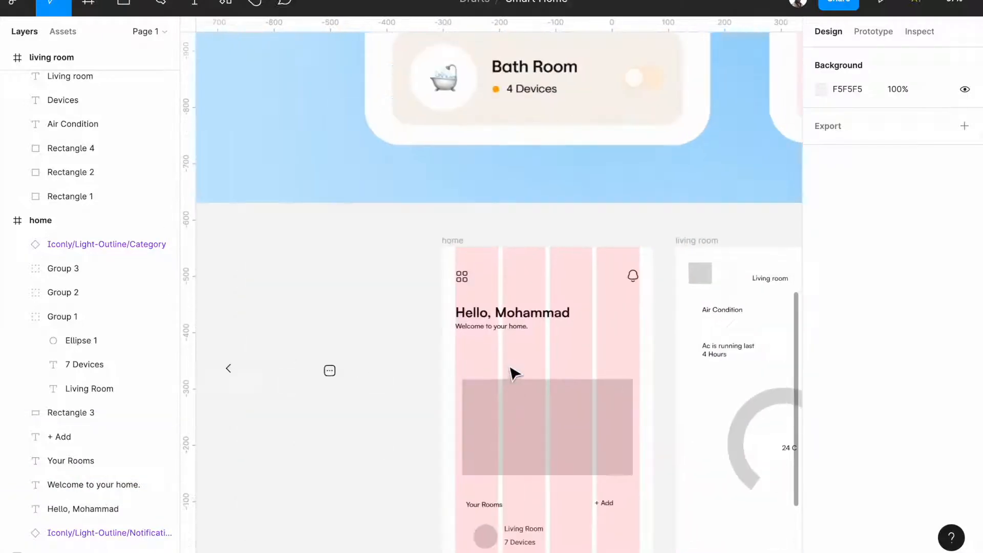
scroll(513, 373, up, 5)
scroll(520, 367, down, 5)
scroll(525, 355, up, 8)
double_click(504, 217)
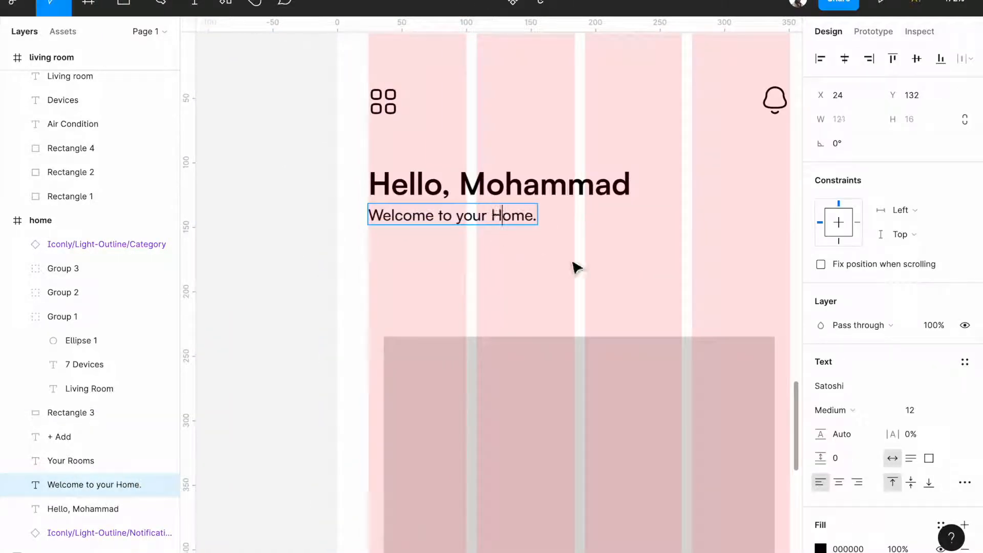
key(BackSpace)
text(h)
key(Escape)
Replace the gray card rectangle on the home screen with a 327 × 155 frame spanning the grid columns at X 24, Y 204.
scroll(619, 284, down, 5)
click(612, 329)
key(Delete)
key(f)
drag(515, 270, 669, 343)
scroll(659, 303, up, 5)
scroll(659, 312, down, 3)
scroll(639, 373, up, 3)
scroll(639, 374, down, 2)
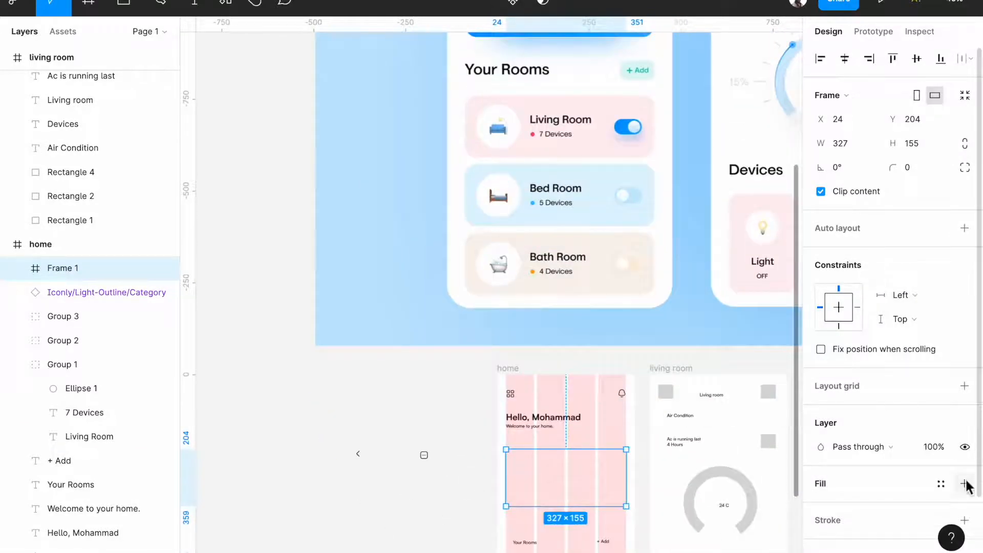
Fill the new card frame with a diagonal linear gradient from light blue (HSL 202, 95, 75) to a deeper blue.
click(965, 483)
click(821, 508)
click(645, 176)
click(676, 198)
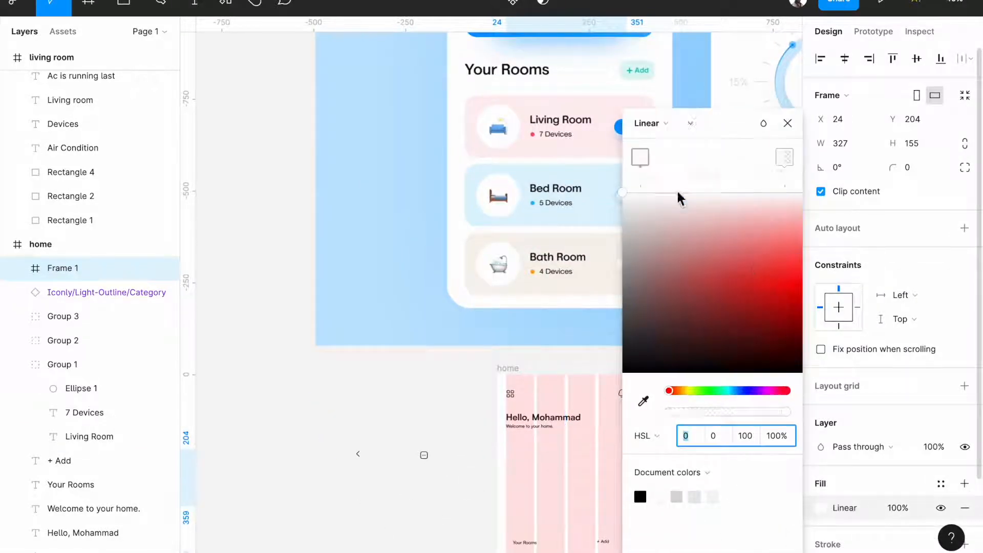
click(640, 156)
click(736, 392)
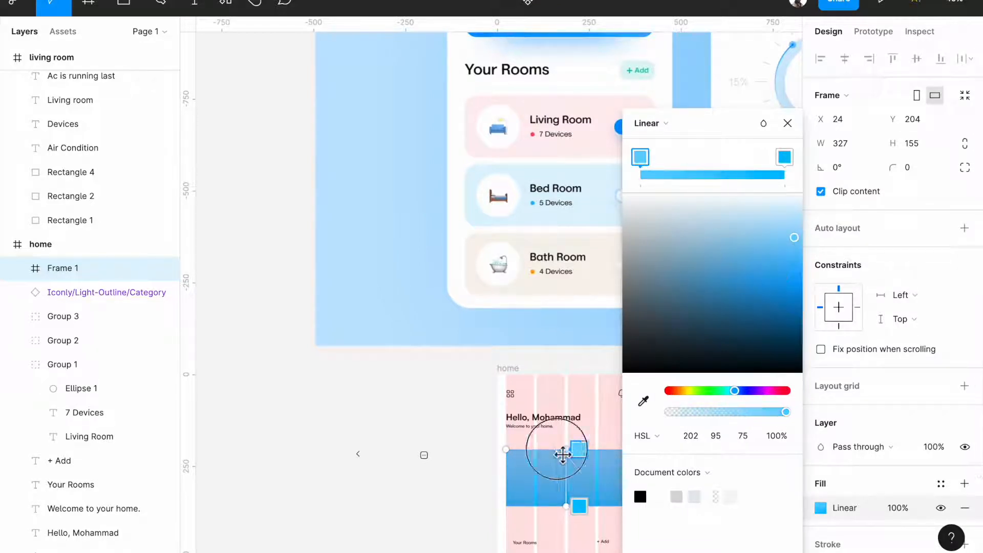
drag(604, 506, 613, 501)
scroll(613, 502, right, 2)
scroll(613, 502, down, 1)
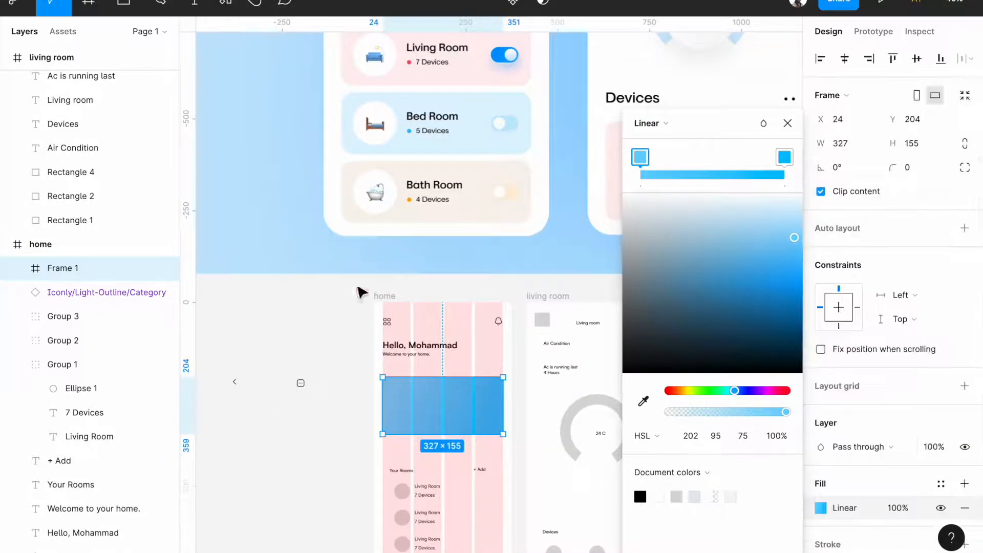
Round the gradient card's corners to a radius of 24.
click(917, 168)
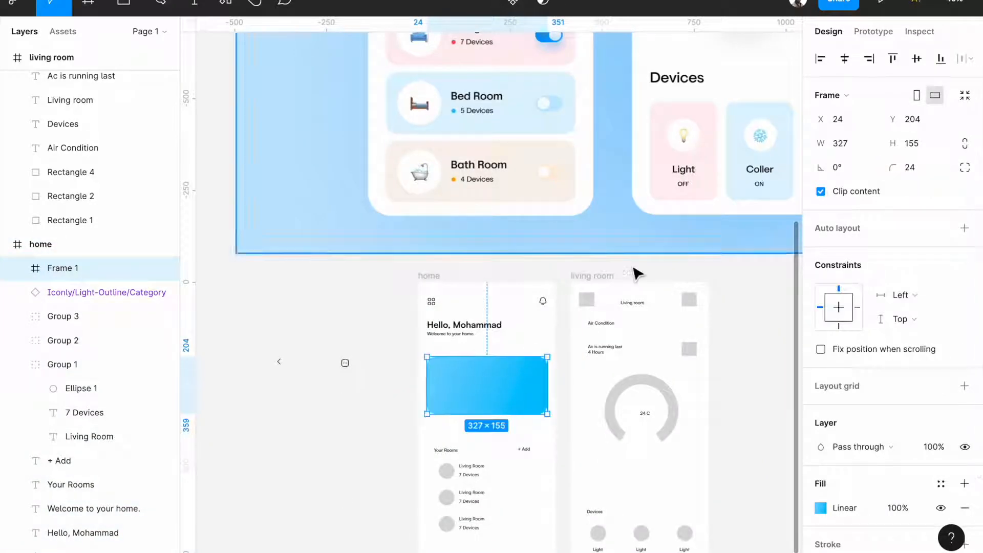
scroll(577, 402, up, 4)
scroll(577, 402, left, 1)
scroll(564, 501, up, 1)
scroll(527, 402, down, 3)
Copy the greeting text into the blue card and replace its wording with the temperature number 27.
drag(527, 401, 558, 464)
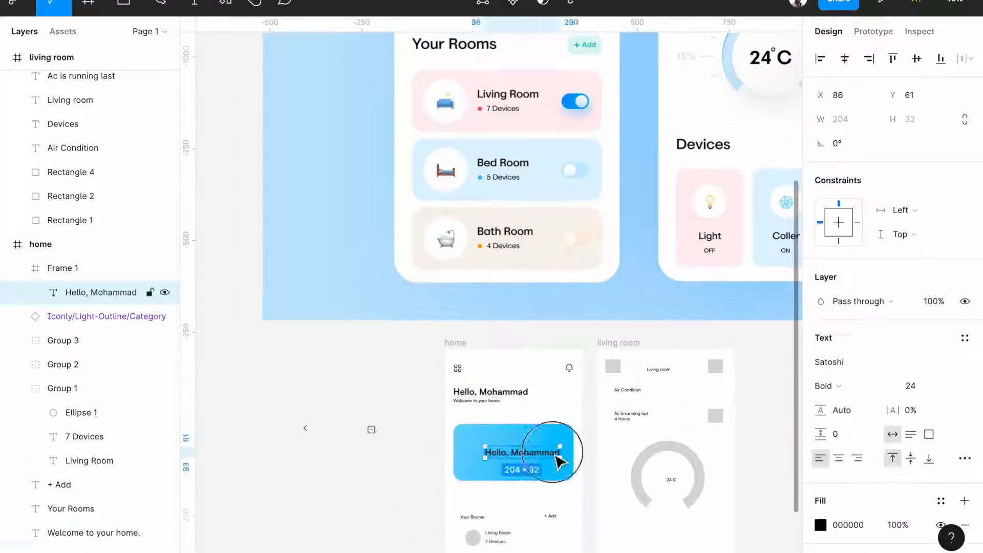
scroll(478, 378, up, 2)
scroll(478, 378, down, 3)
scroll(477, 378, up, 5)
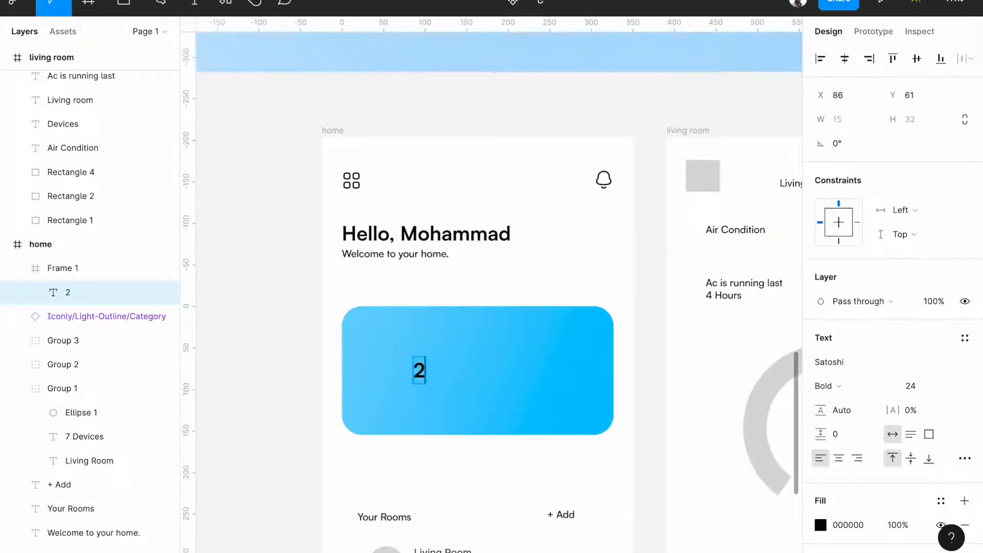
scroll(786, 381, down, 5)
scroll(787, 381, up, 2)
Switch to the browser, search the web for "24 C" and pick up the degree symbol for the temperature text.
key(ctrl+Left)
key(ctrl+Left)
key(super+t)
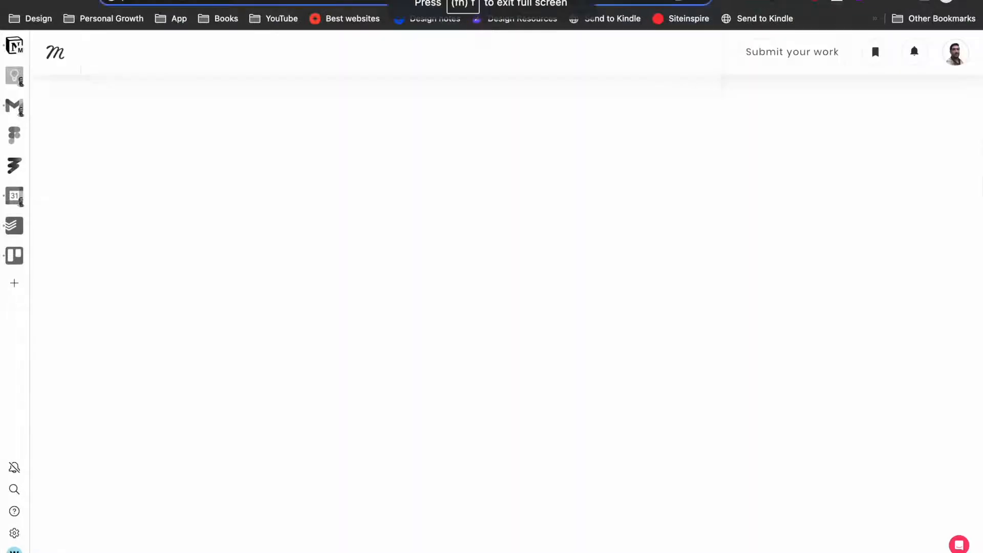
text(degree C)
key(super+a)
text(24 C)
key(Return)
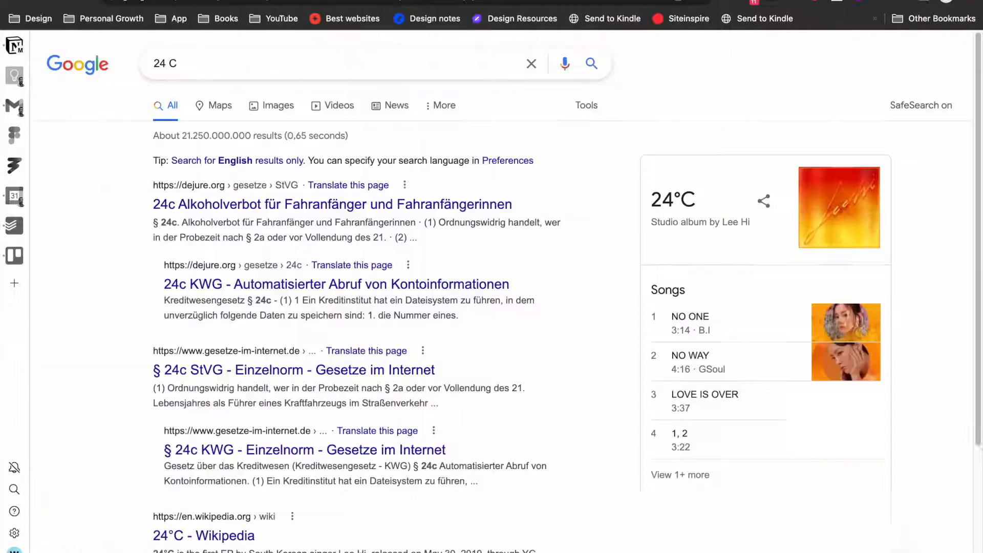
scroll(206, 500, down, 3)
drag(169, 413, 171, 413)
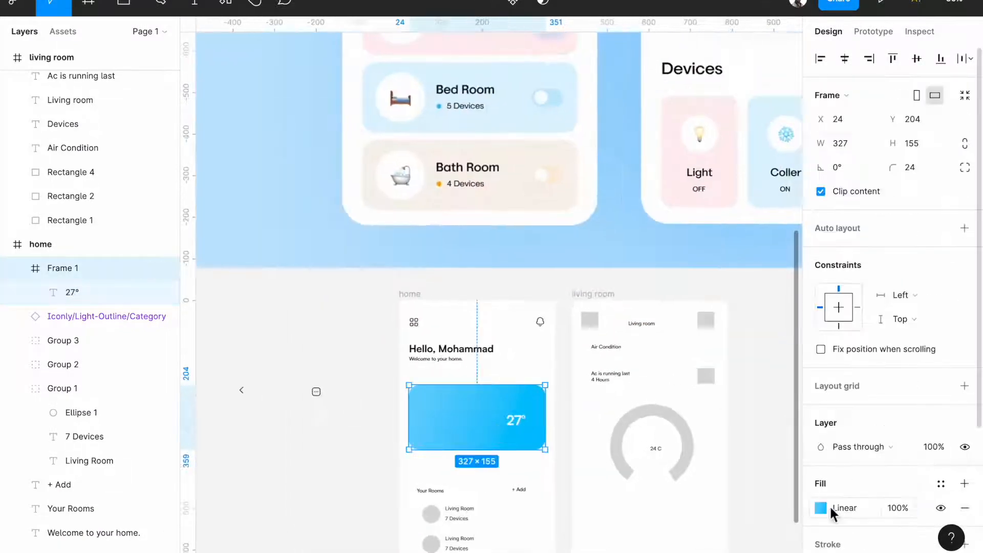
Reverse the card's gradient so the deeper blue starts at its upper left and light blue (HSL 202, 100, 75) ends at its lower right.
click(821, 508)
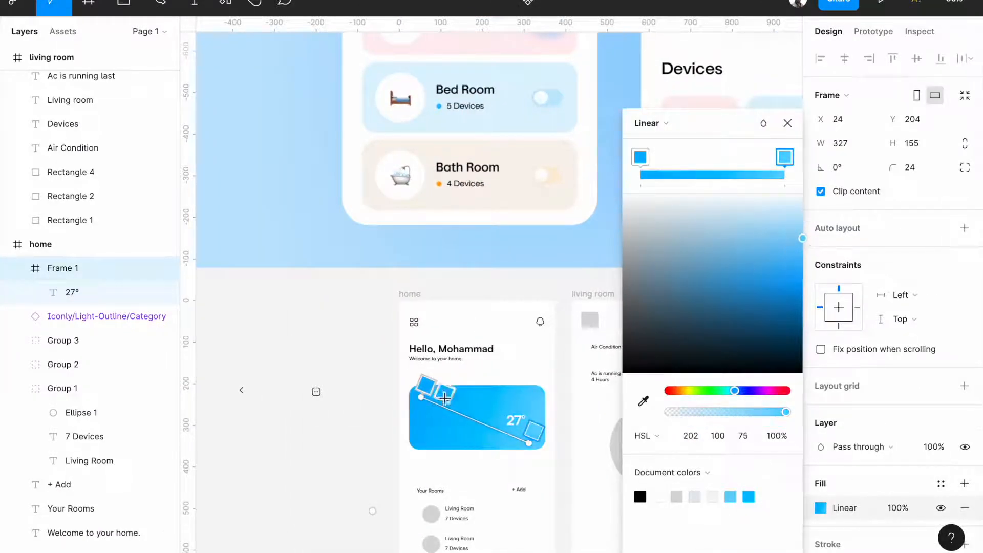
drag(554, 458, 553, 456)
click(579, 380)
scroll(580, 380, left, 1)
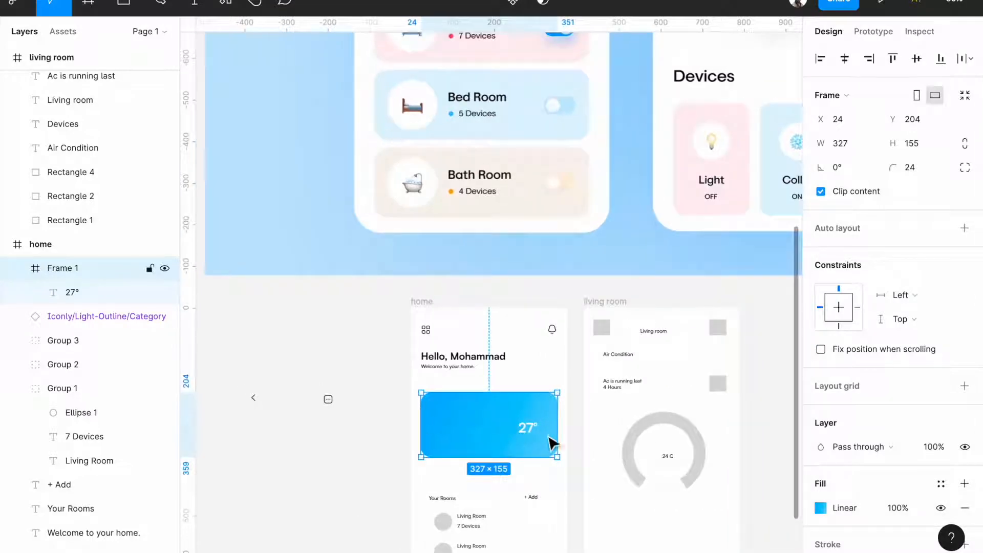
Move the 27° text to X 218, Y 53 within the card and set its font size to 42.
double_click(529, 430)
key(Return)
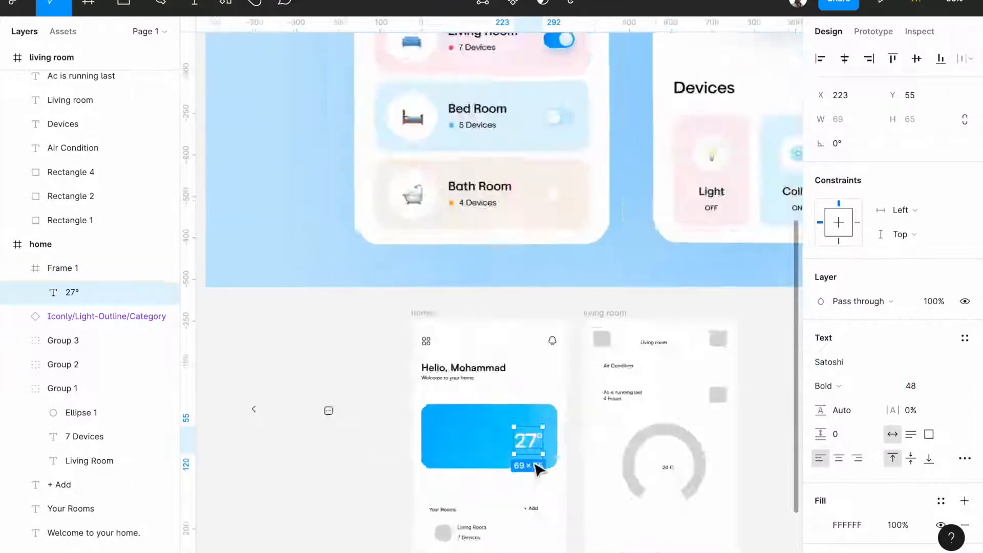
scroll(534, 462, up, 5)
drag(536, 415, 525, 414)
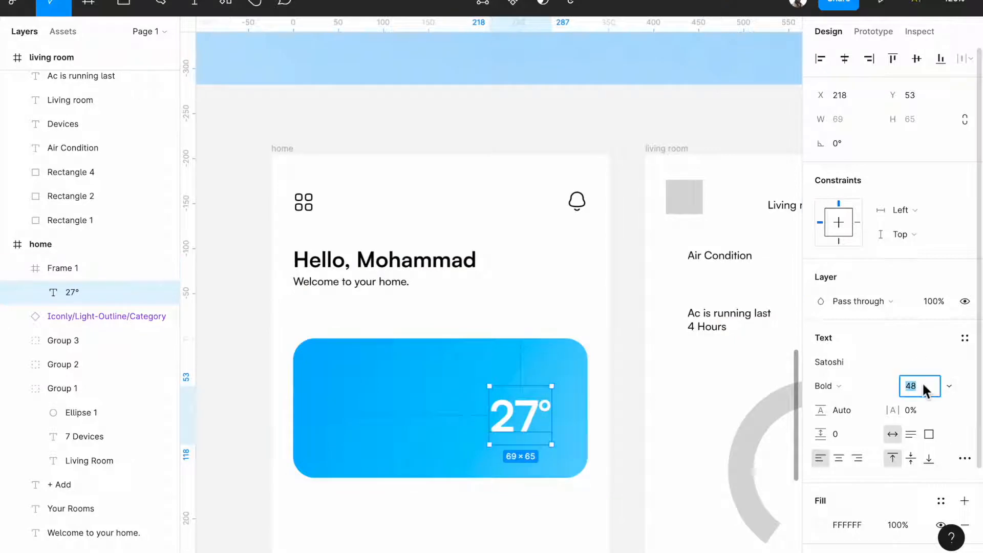
Copy the welcome line into the card above the temperature and change its text to "10 January 2022".
drag(358, 285, 518, 370)
double_click(518, 370)
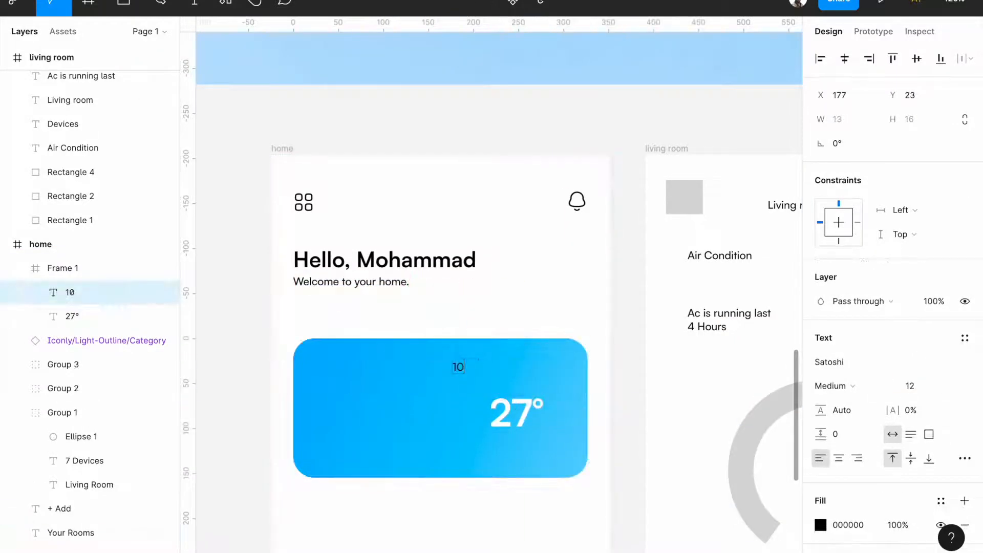
scroll(541, 378, down, 5)
scroll(539, 378, up, 8)
scroll(538, 378, down, 6)
key(BackSpace)
key(BackSpace)
text(anuary 202)
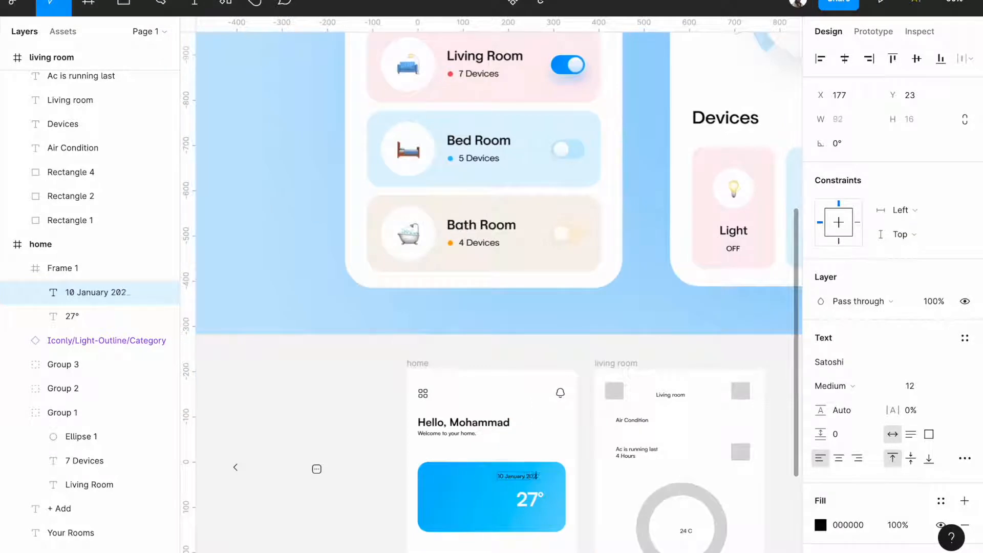
text(2)
Color the date text white and shift it above the temperature.
click(473, 521)
scroll(473, 520, up, 4)
scroll(606, 441, up, 5)
drag(515, 462, 539, 464)
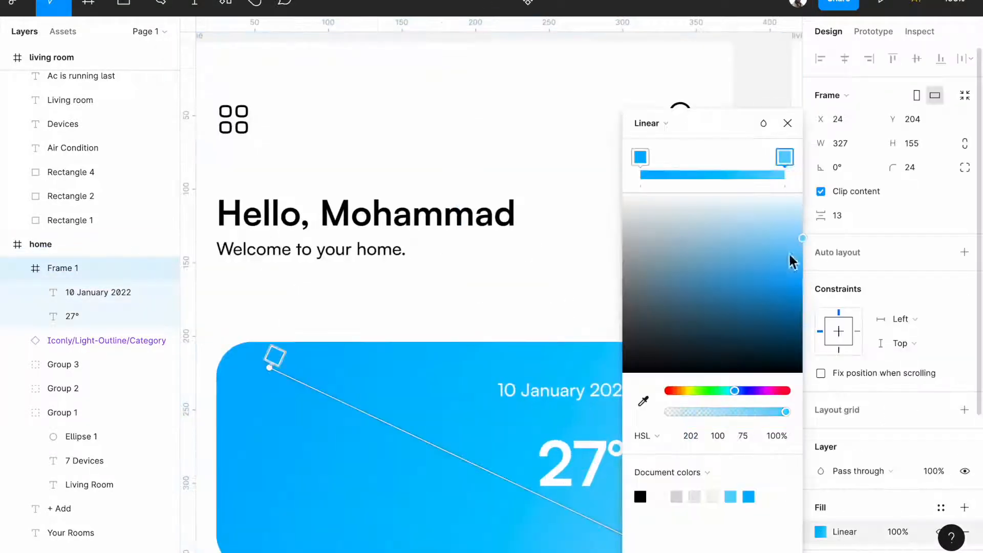
Darken the end stop of the card's gradient to a deep blue.
drag(793, 262, 799, 317)
click(787, 123)
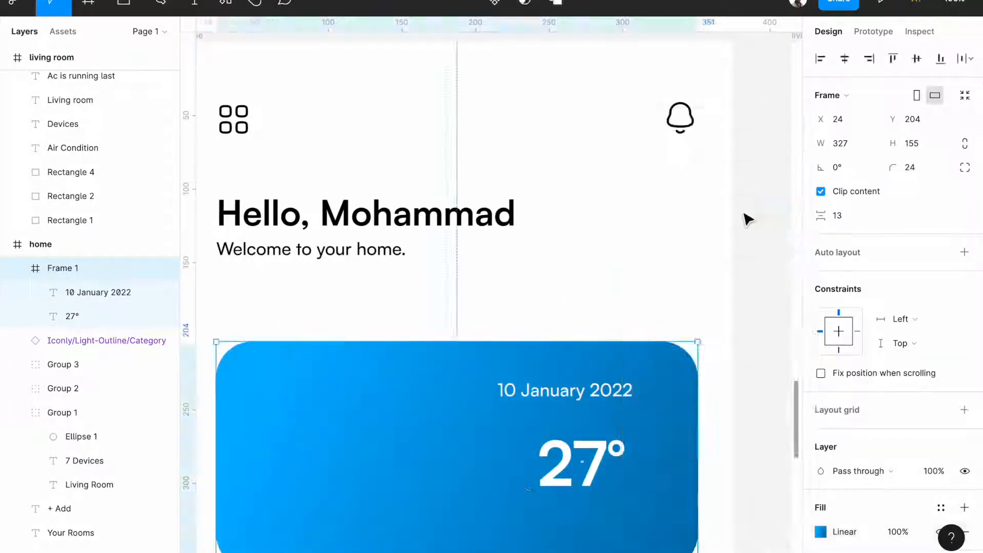
click(776, 157)
scroll(748, 255, down, 3)
Try a space between 27 and the degree sign in the temperature text and remove it.
double_click(657, 343)
scroll(758, 312, down, 5)
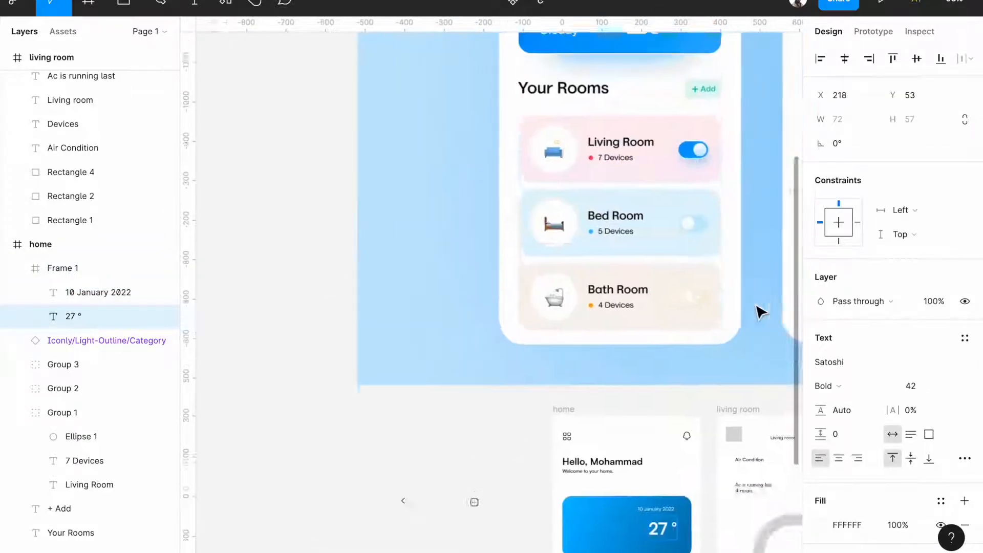
scroll(641, 471, up, 4)
key(BackSpace)
key(Escape)
Widen the letter spacing before the degree sign in the temperature text.
scroll(629, 459, down, 4)
scroll(694, 480, up, 5)
double_click(688, 472)
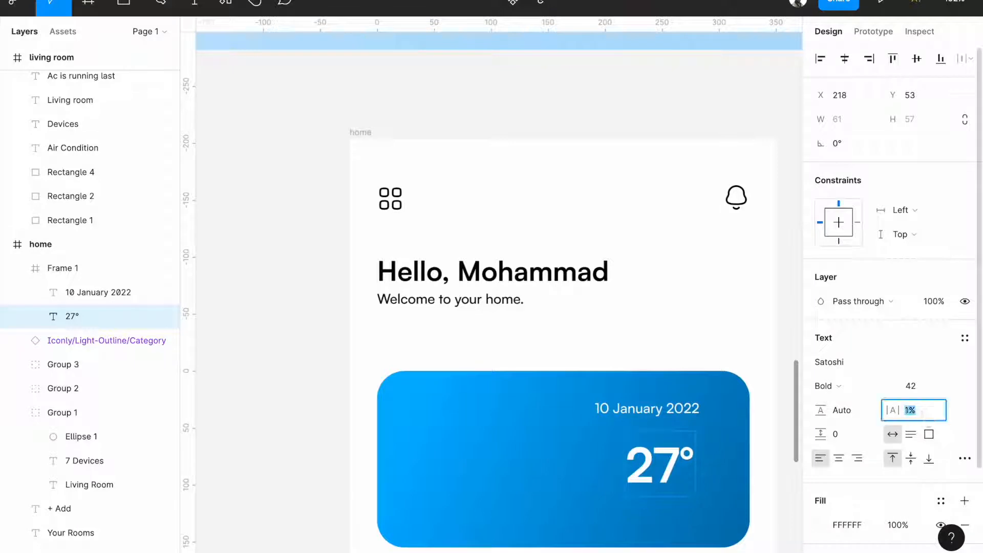
scroll(509, 500, down, 4)
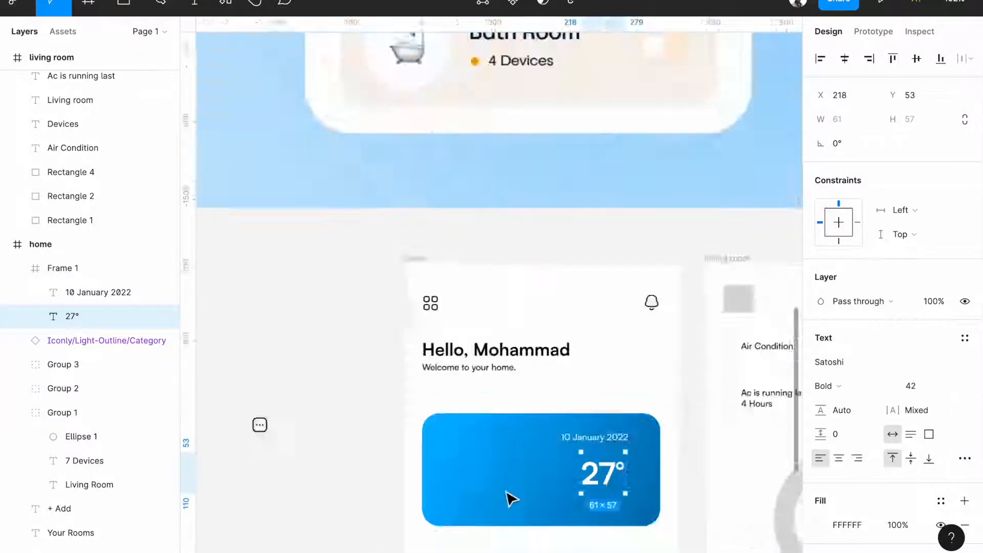
scroll(491, 487, up, 5)
Search the emoji viewer for "clou" and try placing the sun behind cloud emoji directly on the card.
click(477, 474)
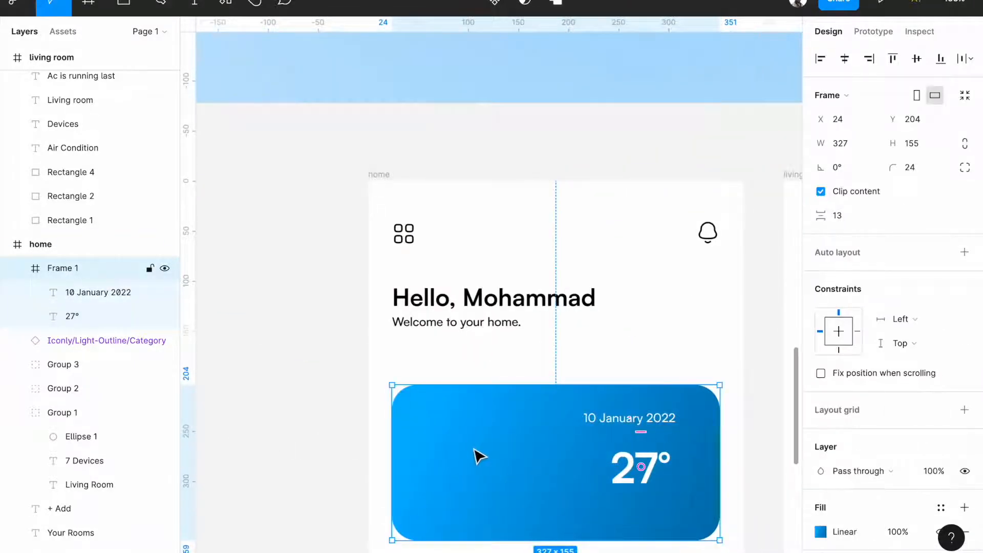
key(ctrl+super+space)
text(clou)
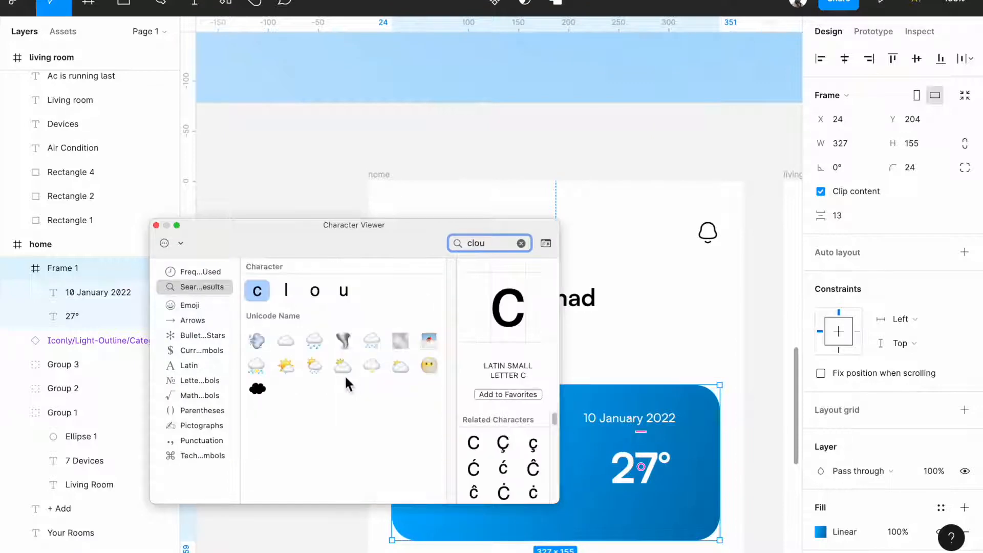
double_click(346, 373)
drag(440, 251, 341, 155)
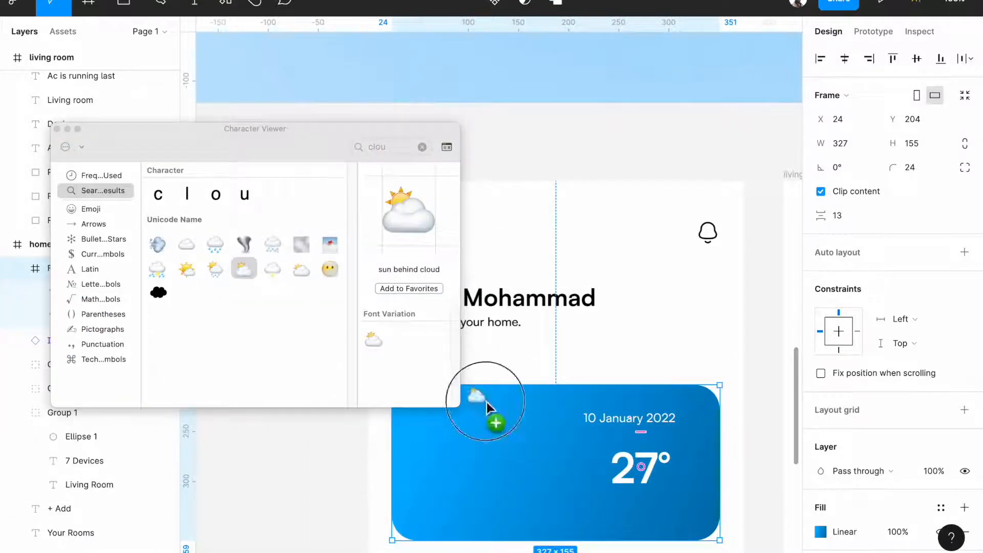
drag(485, 399, 486, 401)
scroll(575, 400, down, 4)
scroll(630, 349, left, 4)
scroll(664, 303, right, 3)
Add a text layer holding the sun behind cloud emoji to the card's left half at X 72, Y 53.
key(t)
click(613, 297)
double_click(243, 269)
scroll(662, 304, up, 5)
click(661, 304)
drag(587, 301, 587, 263)
scroll(587, 263, down, 6)
scroll(588, 263, up, 4)
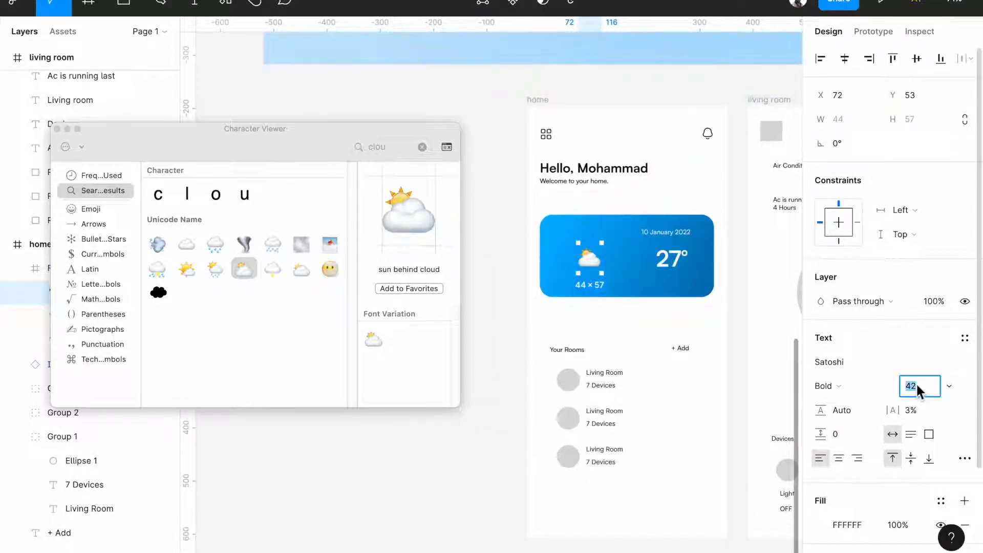
Set the weather emoji's font size to 64 and replace it with the sun behind rain cloud emoji.
scroll(614, 298, up, 5)
double_click(634, 287)
double_click(215, 269)
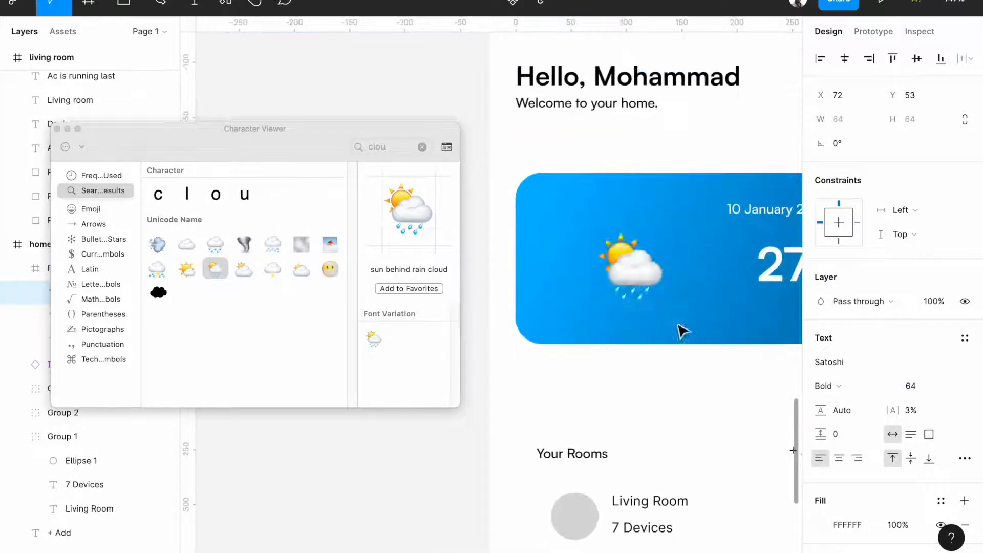
click(680, 330)
scroll(680, 330, down, 6)
scroll(681, 331, up, 6)
scroll(681, 331, up, 3)
Set the font size of the date on the card to 14.
click(592, 275)
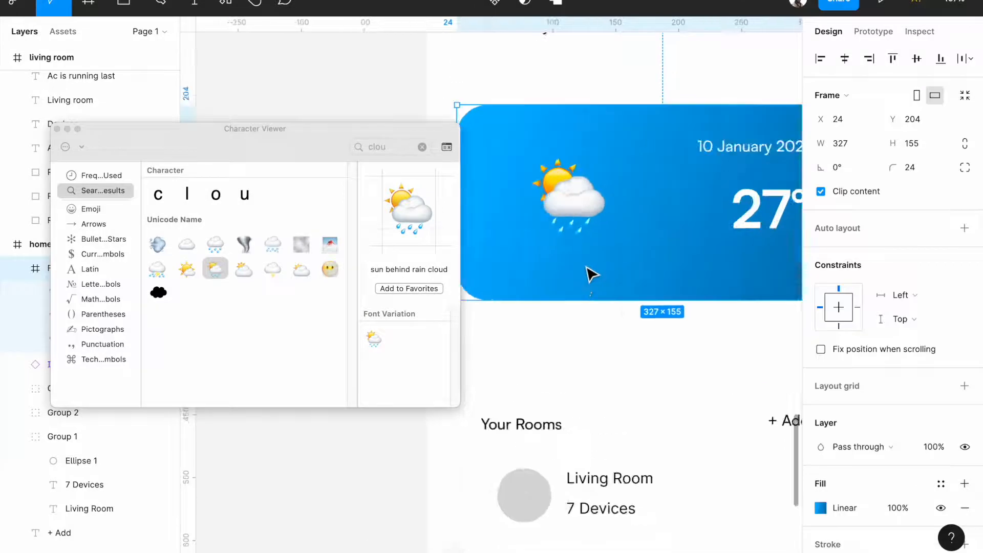
double_click(747, 151)
click(914, 385)
text(16)
key(Return)
scroll(755, 262, down, 8)
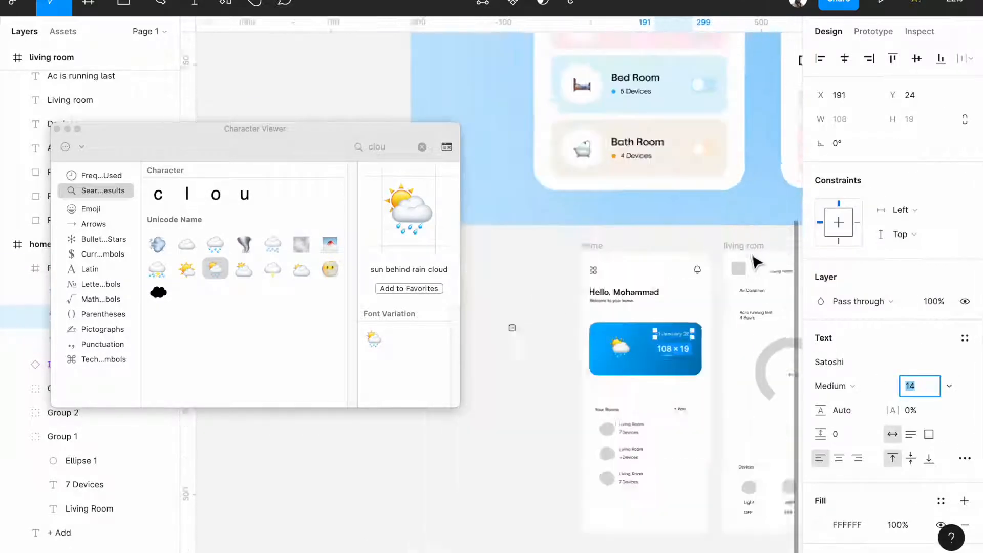
scroll(735, 338, up, 3)
click(735, 338)
Reposition the date and temperature texts together in the card's right half.
scroll(733, 336, up, 5)
double_click(690, 207)
shift+click(689, 246)
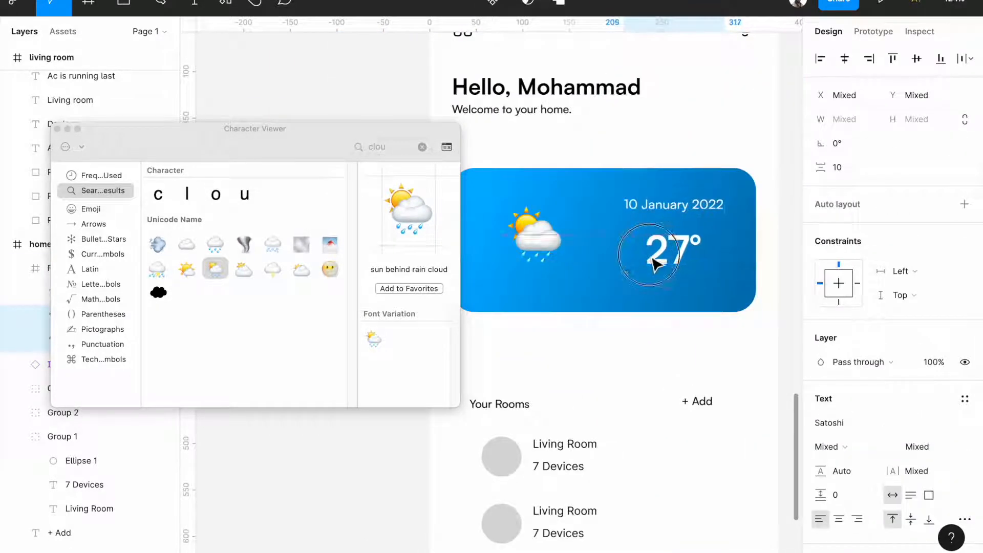
Move the weather emoji to X 57, Y 29 within the card and set its font size to 56.
scroll(654, 264, up, 3)
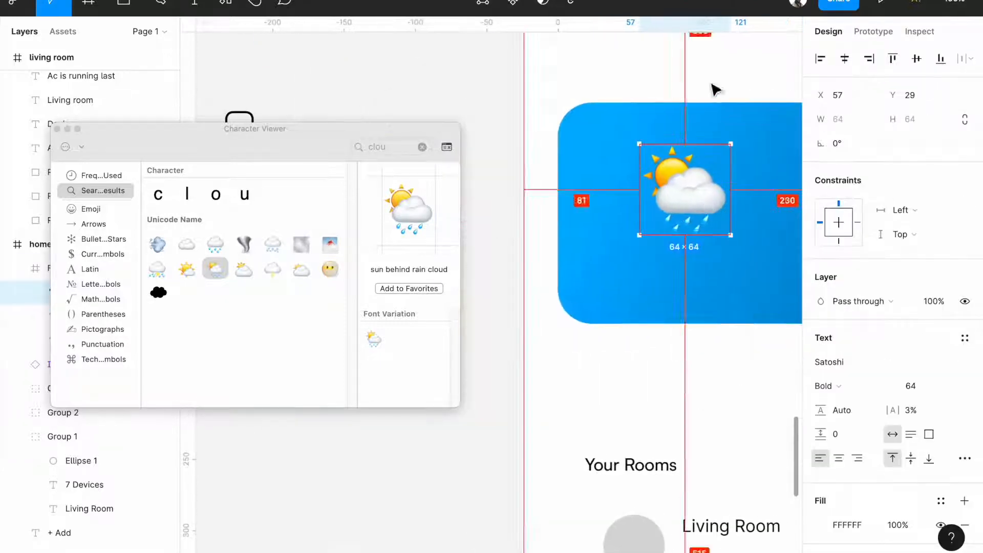
scroll(704, 215, up, 3)
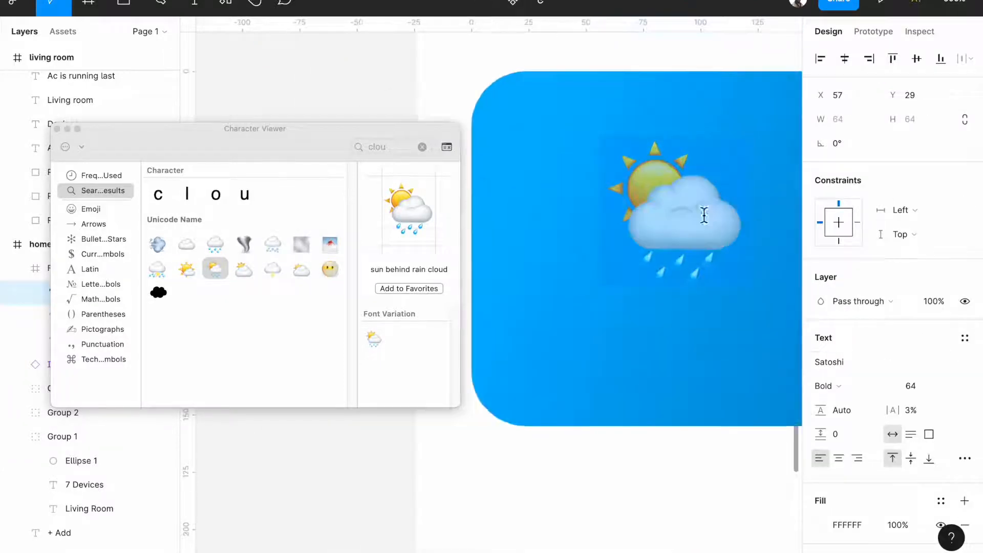
click(924, 386)
text(56)
key(Return)
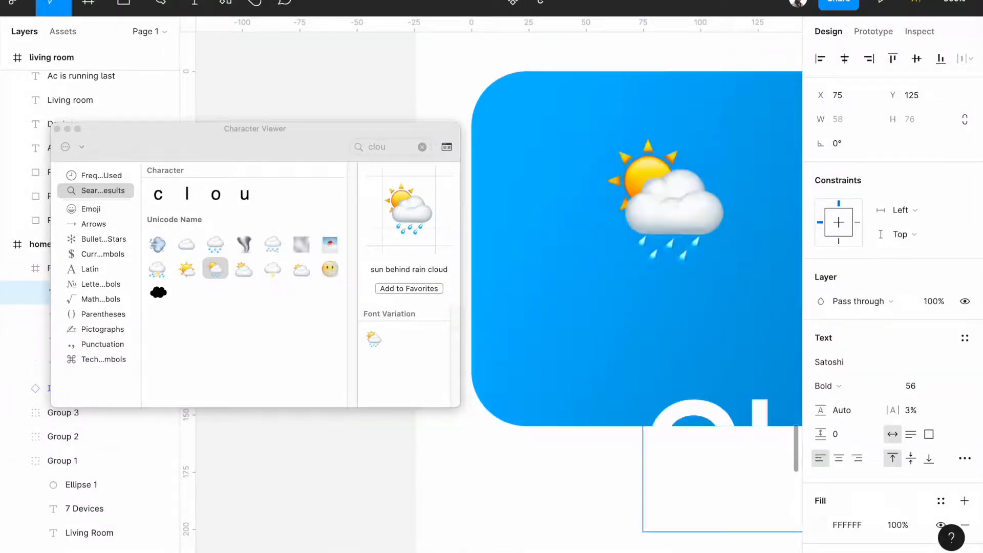
Add a "Cloudy" label at font size 24 below the weather emoji.
text(udy)
key(super+a)
text(24)
key(Return)
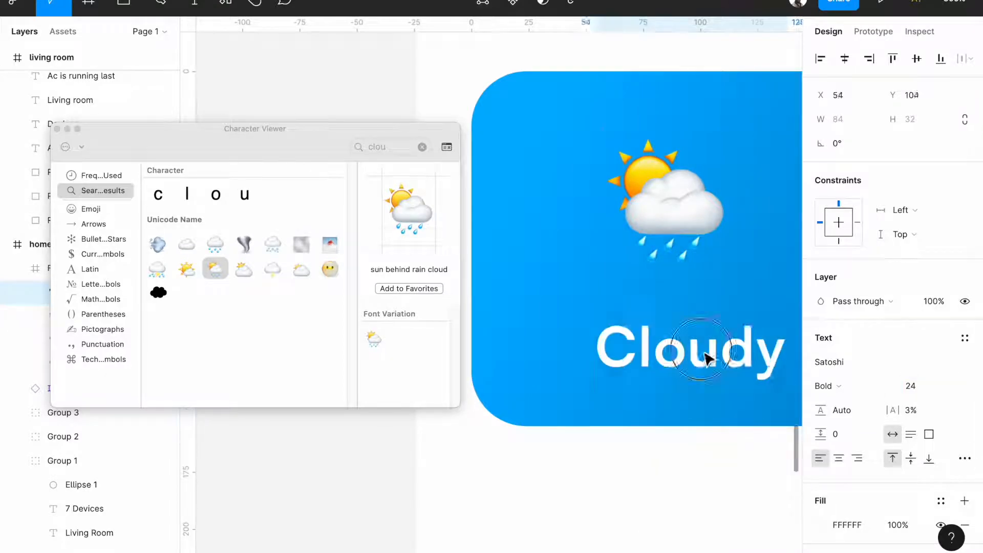
Change the Cloudy label's weight to Medium and move it to X 41, Y 100.
scroll(686, 364, down, 10)
click(834, 387)
click(850, 368)
scroll(602, 402, up, 10)
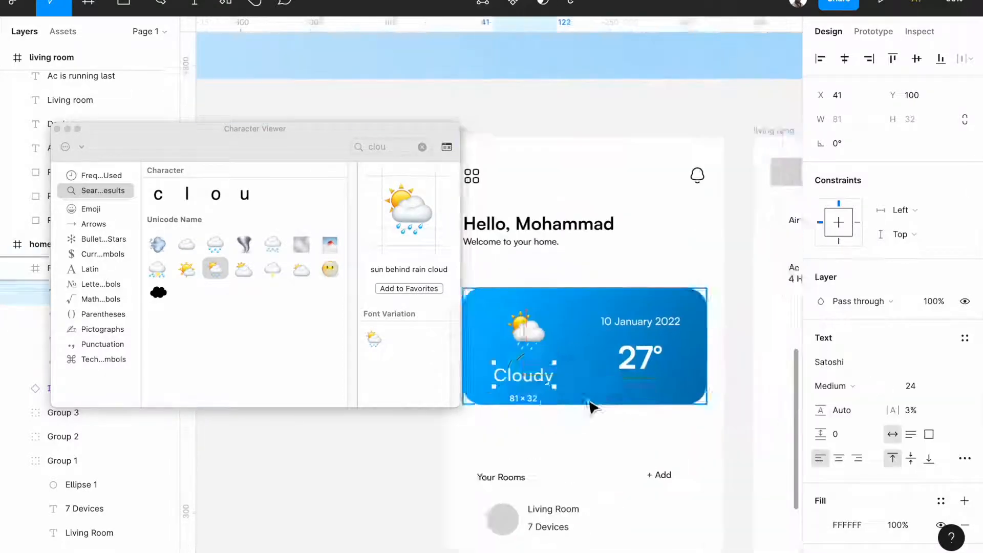
Nudge the Cloudy label 4 px right and 6 px up to sit closer beneath the emoji.
key(Right)
key(Right)
key(Right)
key(Right)
key(Up)
key(Up)
key(Up)
key(Up)
key(Up)
key(Up)
Set the weather emoji's font size to 48 and re-center it above the Cloudy label.
click(545, 320)
scroll(556, 374, up, 4)
click(912, 386)
text(48)
key(Return)
drag(543, 303, 549, 309)
Move the temperature text slightly lower beneath the date.
drag(730, 354, 735, 366)
scroll(736, 366, down, 10)
scroll(734, 362, up, 8)
scroll(737, 366, up, 4)
scroll(737, 367, down, 2)
Draw a vertical divider line about 87 px long at X 155 between the weather and date halves of the card.
click(619, 314)
key(l)
drag(615, 305, 615, 408)
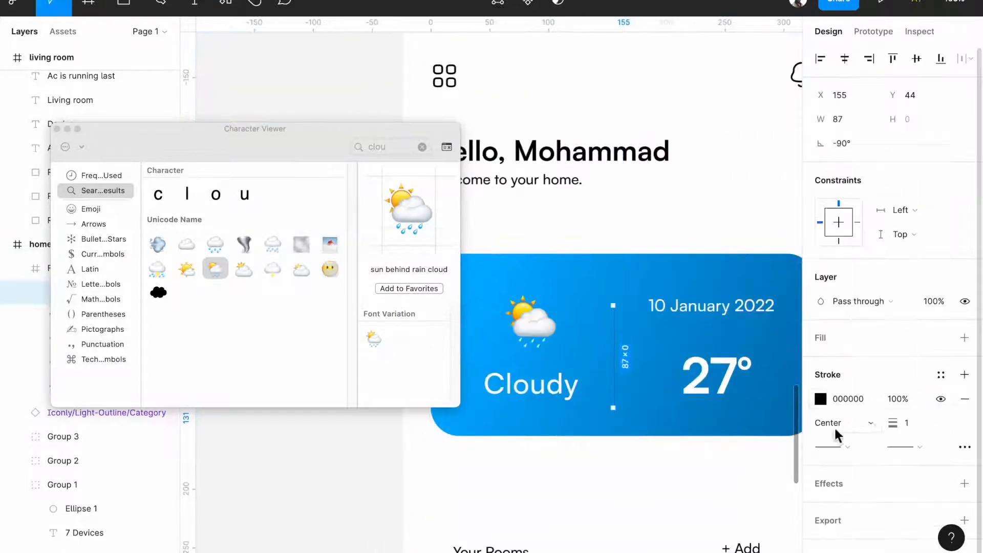
Recolor the divider line's black stroke to a blue close to the card's gradient.
click(821, 399)
click(736, 391)
drag(807, 223, 805, 245)
click(788, 178)
scroll(661, 343, up, 5)
scroll(590, 314, down, 8)
click(666, 344)
Extend the divider line to 107 px and change its stroke to light blue 49BCFC.
scroll(584, 347, up, 8)
double_click(584, 346)
click(821, 399)
click(789, 177)
scroll(720, 238, down, 8)
click(720, 238)
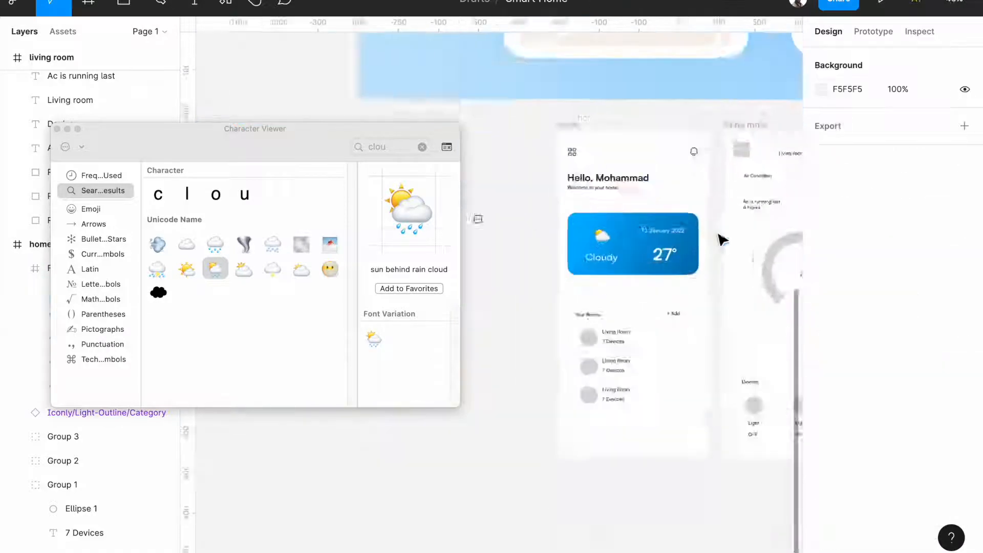
scroll(656, 230, up, 5)
double_click(639, 417)
click(821, 399)
mouse_move(752, 280)
mouse_down()
mouse_move(797, 275)
mouse_move(797, 258)
mouse_up()
click(791, 178)
scroll(666, 327, down, 4)
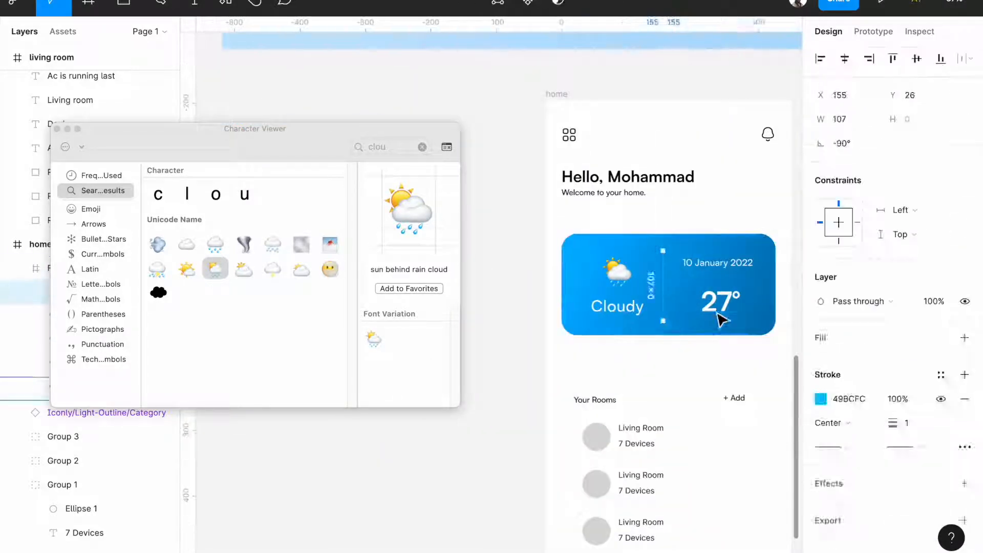
Align the temperature text and the Cloudy label by their vertical centers.
click(718, 304)
shift+click(618, 305)
click(918, 59)
Set the font size of the weather card's cloud emoji to 56.
scroll(707, 287, down, 8)
scroll(687, 389, up, 7)
double_click(539, 278)
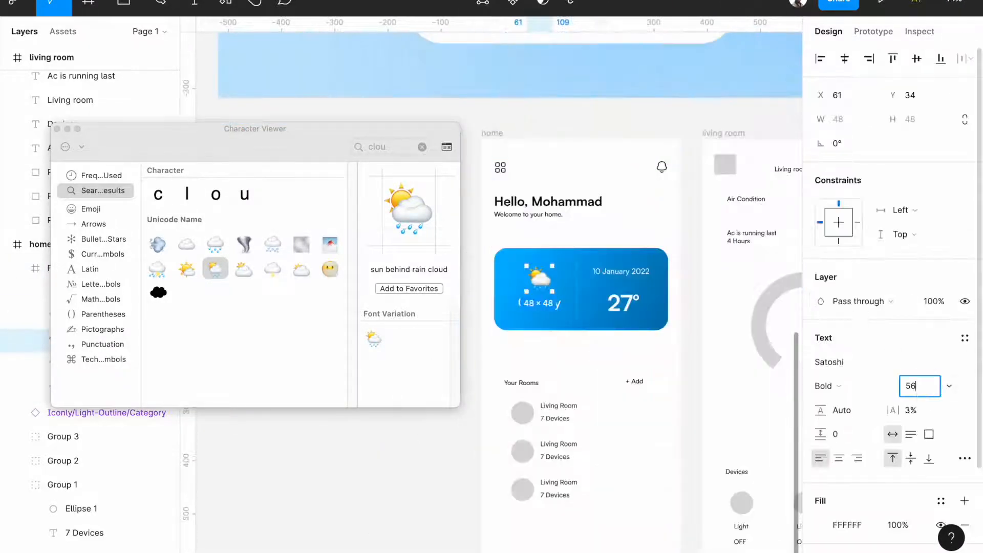
key(Return)
Set the Cloudy label's font size to 16 on the weather card.
scroll(574, 318, up, 6)
click(544, 296)
key(Up)
key(Up)
text(16)
key(Return)
drag(499, 289, 520, 307)
click(523, 250)
scroll(523, 250, down, 8)
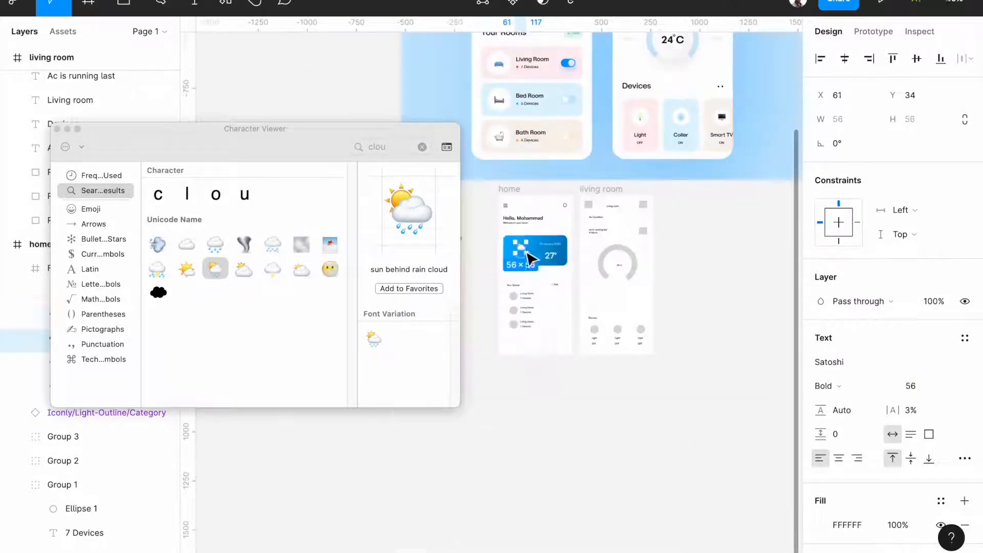
Draw a thin bar about 117 × 4 px below the weather card and give it the card's blue linear gradient.
scroll(569, 348, up, 10)
key(r)
drag(559, 354, 683, 358)
click(744, 317)
click(810, 509)
key(super+c)
click(677, 357)
key(super+v)
Add a layer blur of 20 to the bar and widen it to 192 px along the card's lower edge.
click(964, 484)
click(861, 508)
click(861, 523)
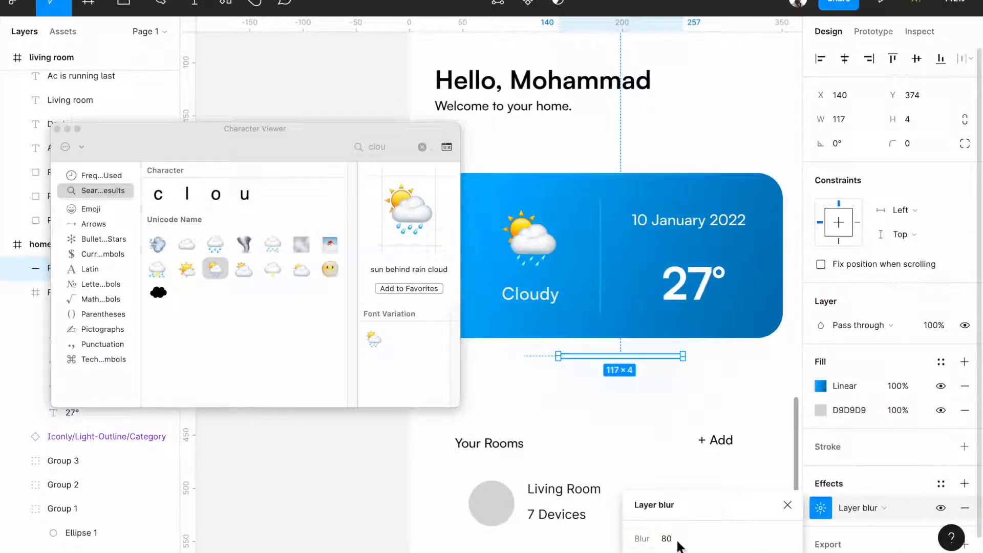
click(667, 539)
text(20)
key(Return)
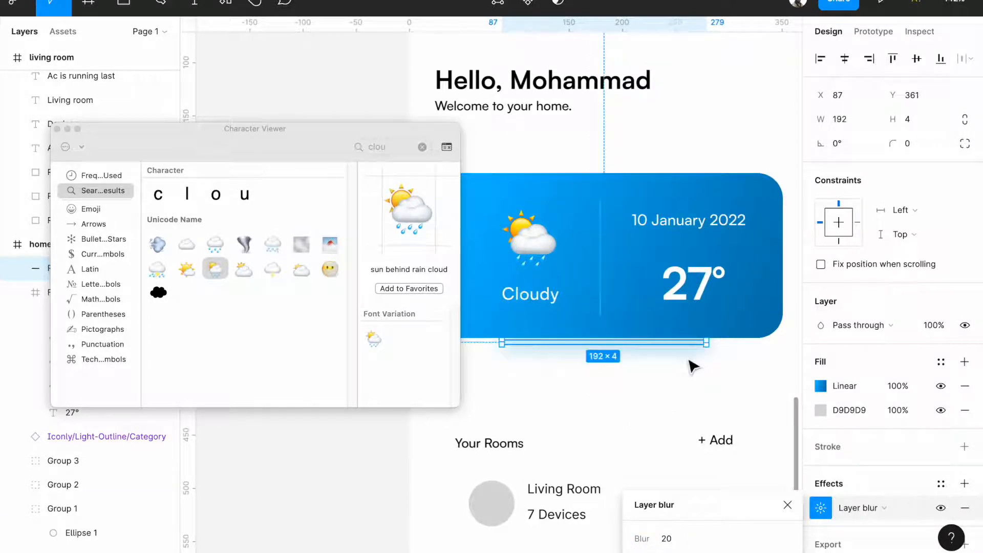
Send the blurred bar to the back and tuck it under the card's lower edge at Y 359.
right_click(633, 354)
click(665, 310)
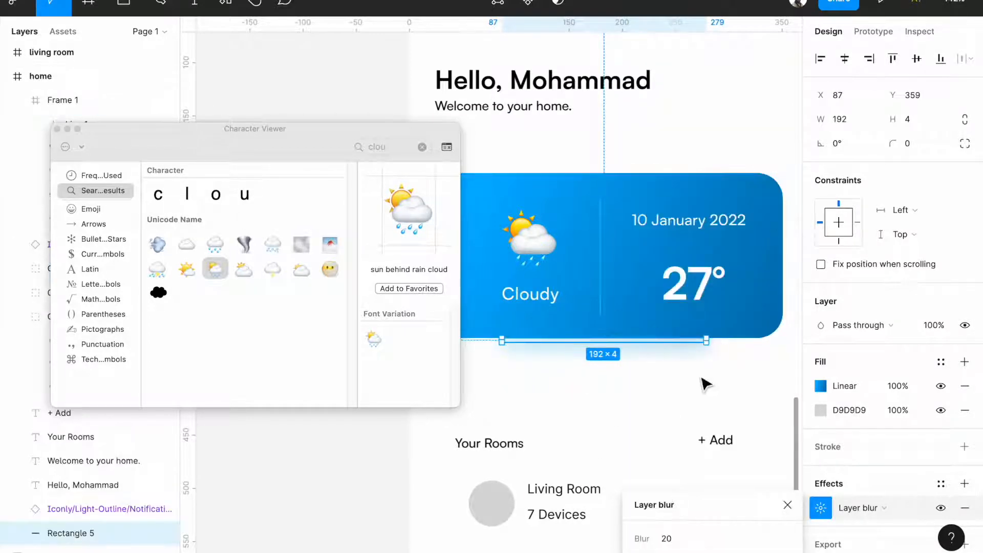
click(730, 365)
scroll(731, 367, down, 5)
scroll(731, 367, up, 5)
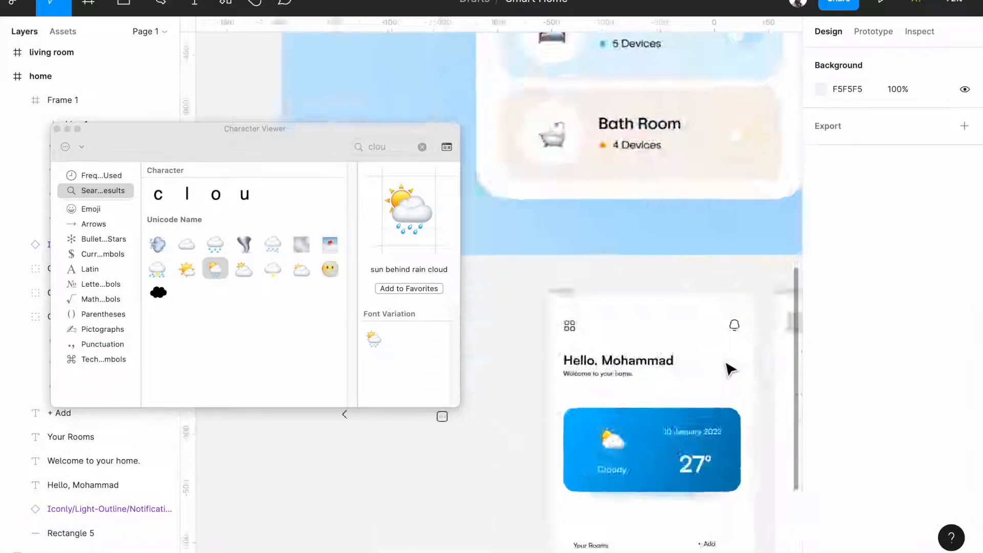
Bend the middle of the blurred bar's lower edge downward, making the shape about 210 × 13.5 px.
click(685, 351)
scroll(666, 328, left, 1)
scroll(666, 328, down, 1)
double_click(659, 307)
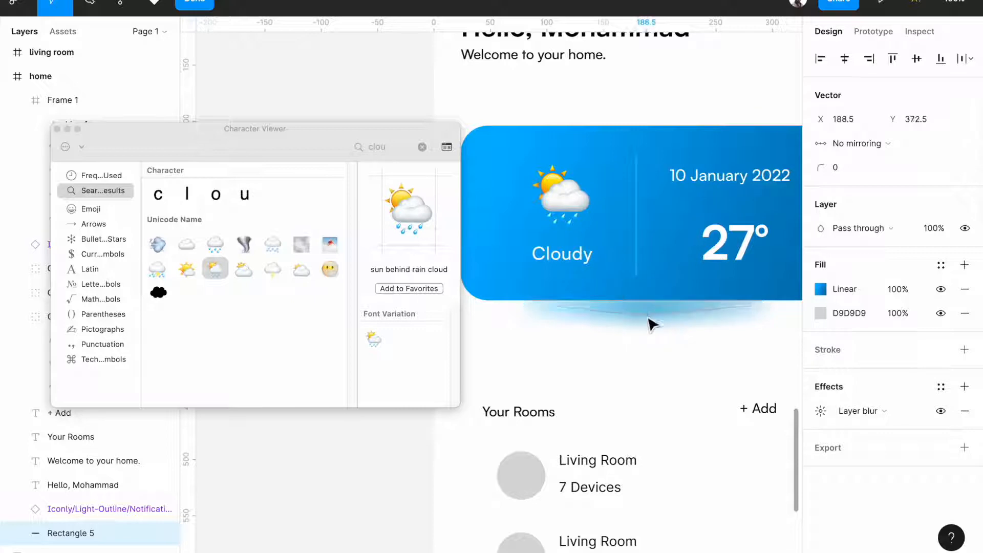
key(Escape)
drag(669, 309, 669, 314)
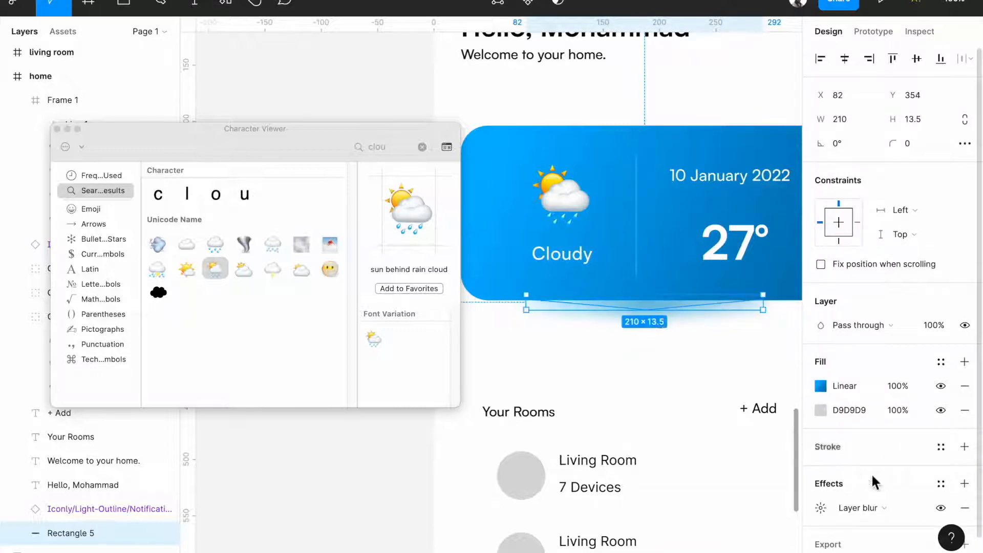
Raise the shadow shape's layer blur to 40 and move it up to Y 348.
click(821, 508)
key(Up)
key(Up)
key(Up)
key(Up)
key(Up)
key(Up)
key(Up)
key(Up)
key(Up)
key(Up)
key(Up)
key(Up)
drag(657, 316, 656, 308)
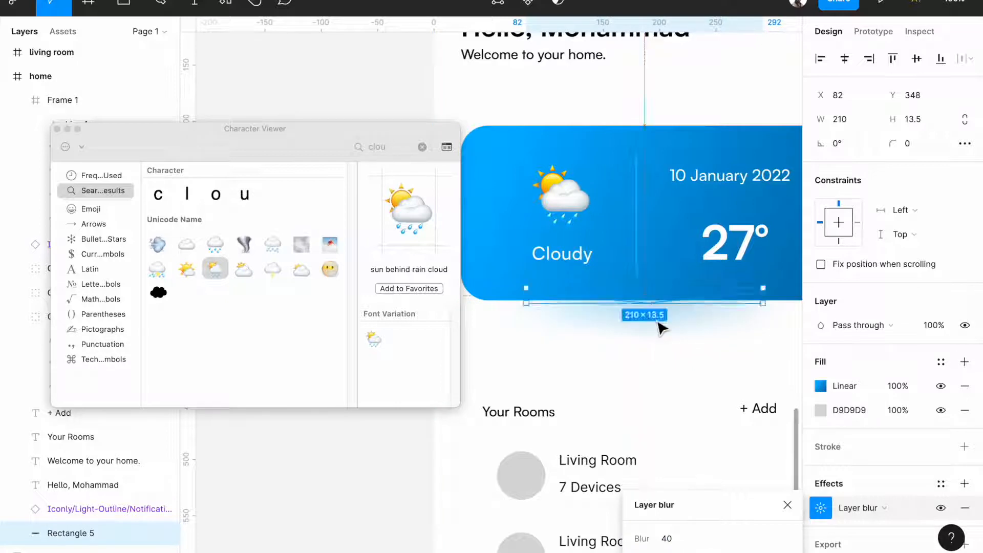
Set the opacity of the shadow shape's linear gradient fill to 50%.
scroll(654, 307, down, 5)
click(725, 355)
scroll(653, 324, up, 5)
click(670, 336)
click(899, 386)
text(50)
click(670, 338)
Add a 1 px white FFFFFF stroke to the weather card and align it outside.
scroll(514, 395, down, 8)
click(513, 395)
click(575, 394)
click(964, 434)
key(super+v)
click(808, 425)
key(BackSpace)
click(965, 463)
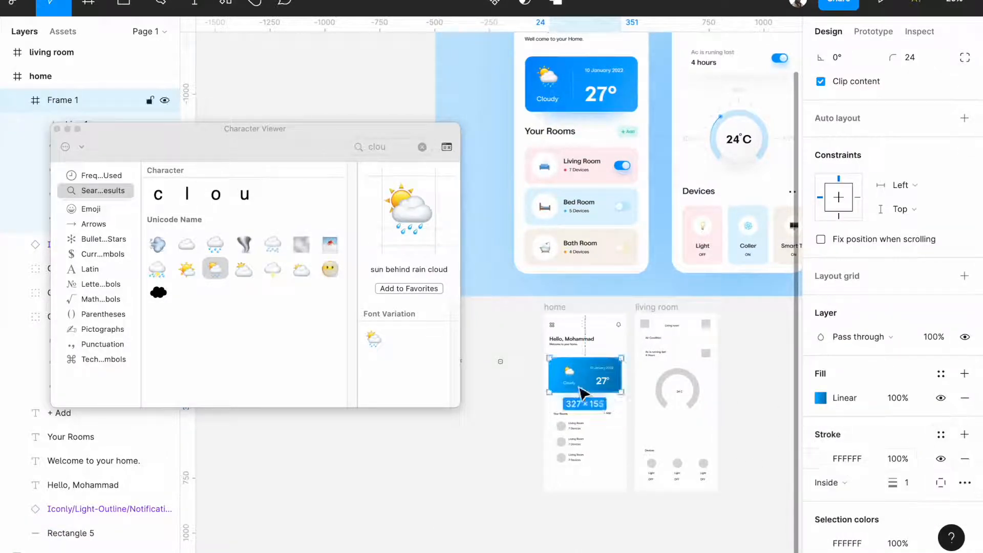
scroll(584, 394, up, 10)
click(830, 483)
click(823, 492)
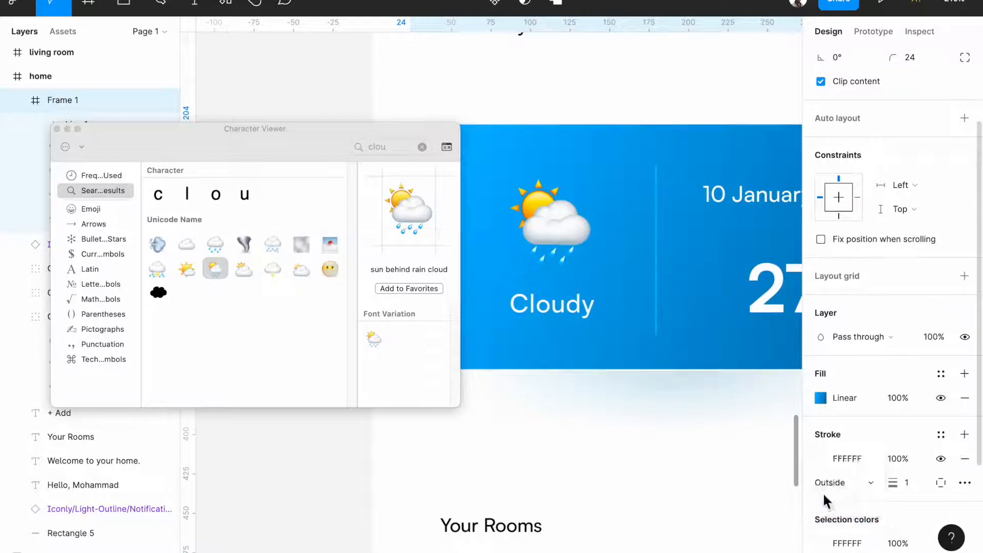
click(774, 476)
scroll(774, 474, down, 4)
scroll(771, 468, up, 5)
click(732, 344)
scroll(825, 512, down, 5)
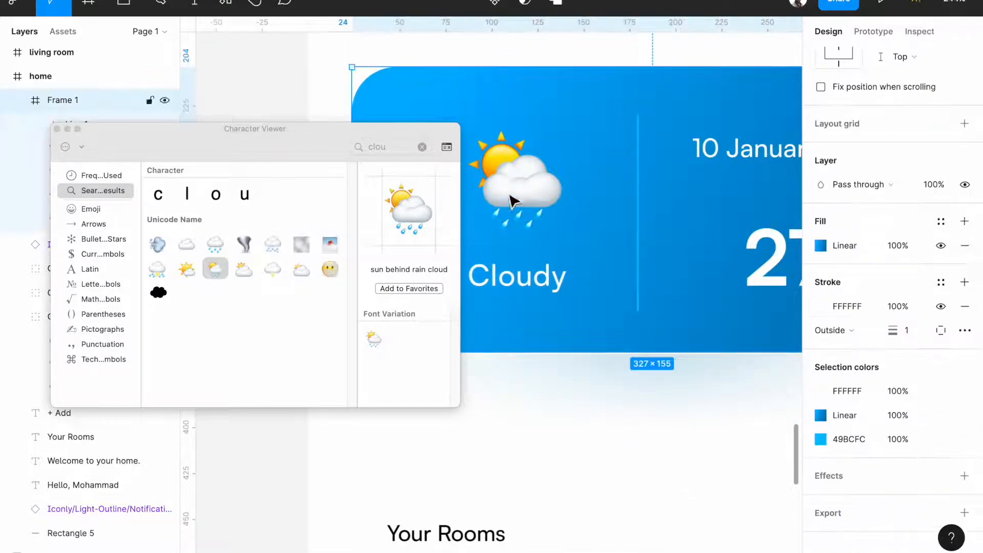
Change the weather card's stroke to a diagonal linear gradient with light blue color stops.
click(821, 306)
click(662, 180)
click(660, 198)
scroll(388, 94, down, 3)
scroll(388, 94, right, 3)
mouse_move(477, 192)
mouse_down()
mouse_move(565, 195)
mouse_move(620, 181)
mouse_up()
click(784, 157)
click(730, 90)
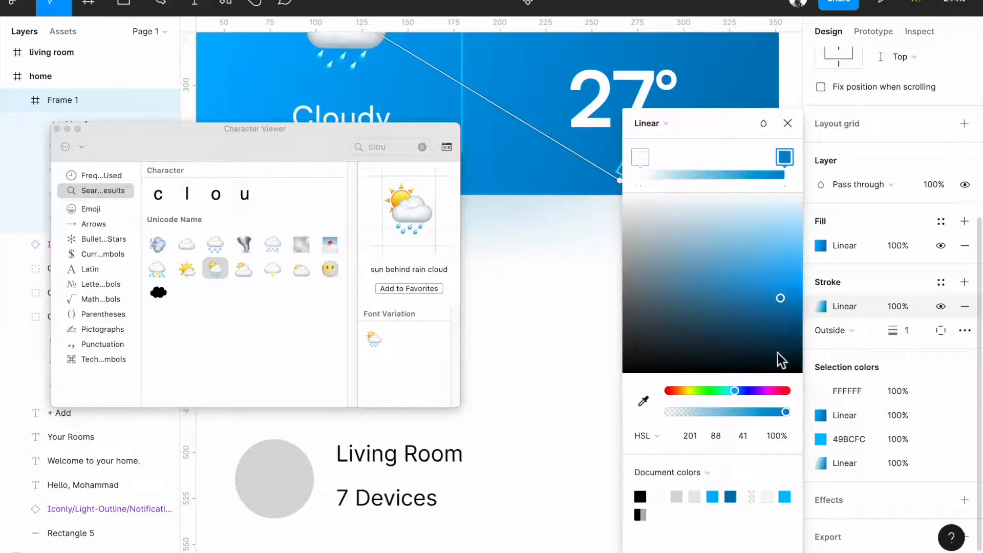
drag(788, 306, 794, 245)
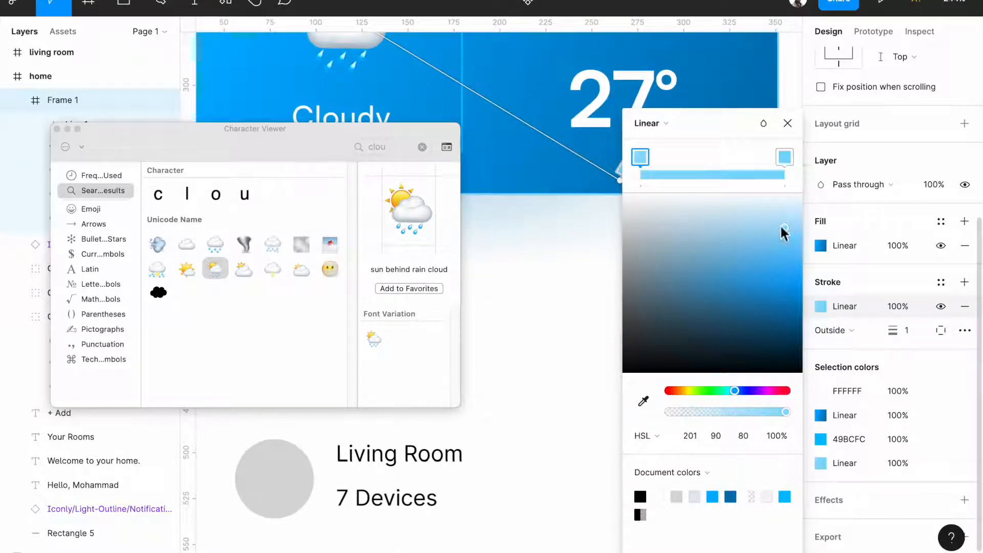
click(792, 133)
Try a stroke weight of 2 on the weather card and set it back to 1.
scroll(761, 213, down, 5)
click(910, 334)
text(2)
key(Return)
scroll(755, 331, down, 4)
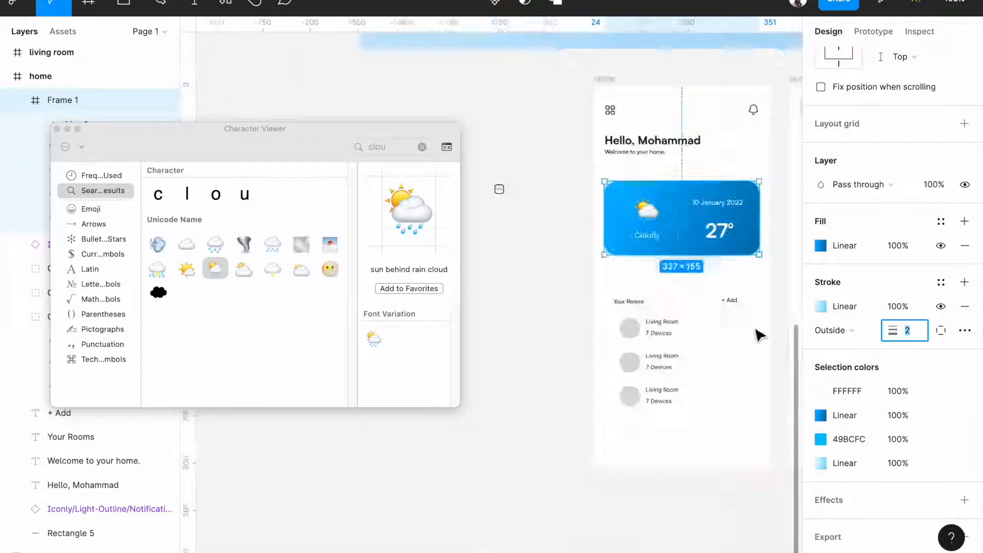
scroll(751, 315, up, 10)
scroll(749, 317, down, 15)
text(1)
key(Return)
Reposition the handles of the card's stroke gradient so it runs steeply across the middle of the card.
click(823, 308)
mouse_move(543, 295)
mouse_down()
mouse_move(611, 409)
mouse_move(495, 296)
mouse_up()
scroll(611, 408, right, 3)
scroll(495, 296, left, 3)
scroll(495, 296, down, 1)
drag(579, 361, 605, 354)
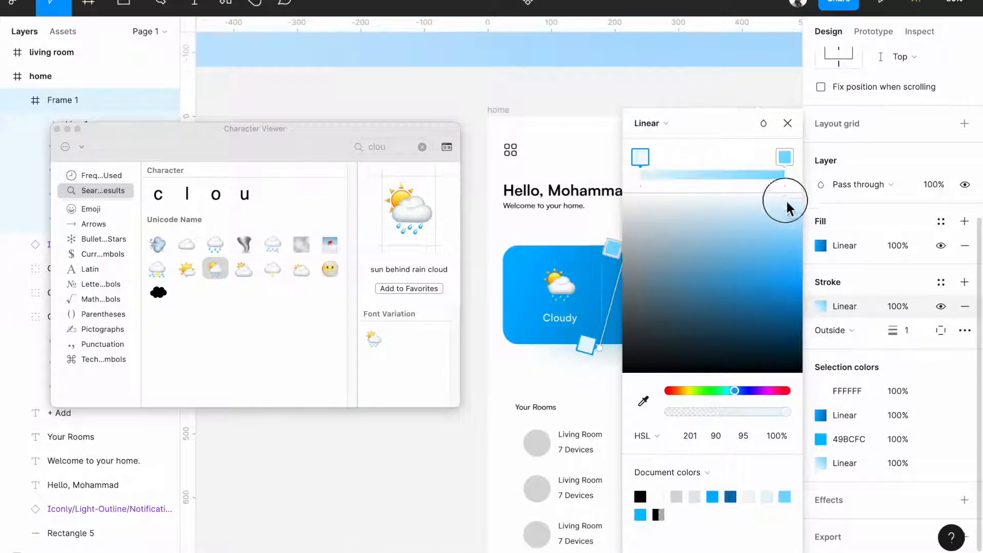
click(788, 123)
scroll(634, 385, up, 3)
click(633, 384)
scroll(633, 384, down, 3)
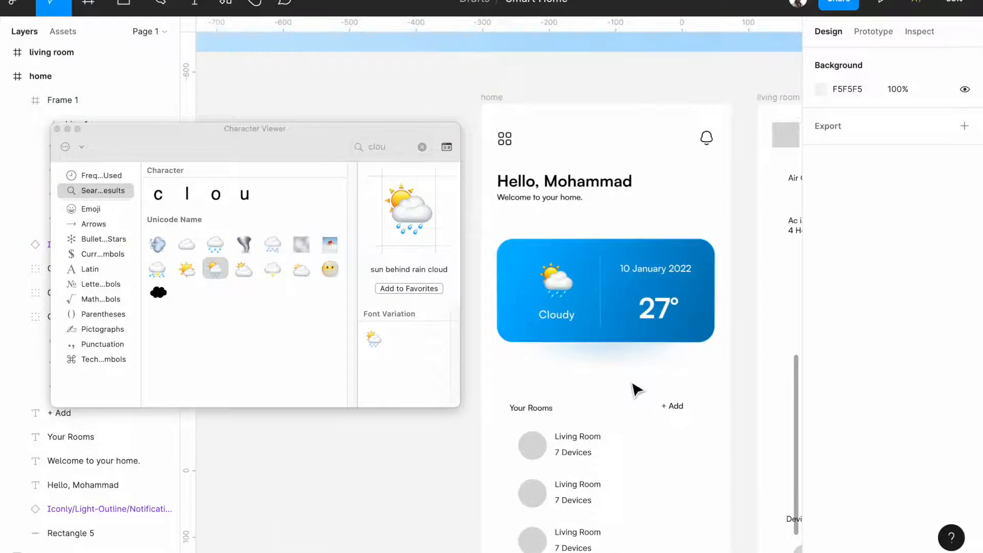
Set the font size of the home screen's greeting heading to 32.
scroll(634, 385, down, 5)
scroll(601, 499, down, 2)
scroll(619, 420, up, 1)
click(618, 420)
scroll(615, 490, down, 2)
scroll(615, 490, up, 1)
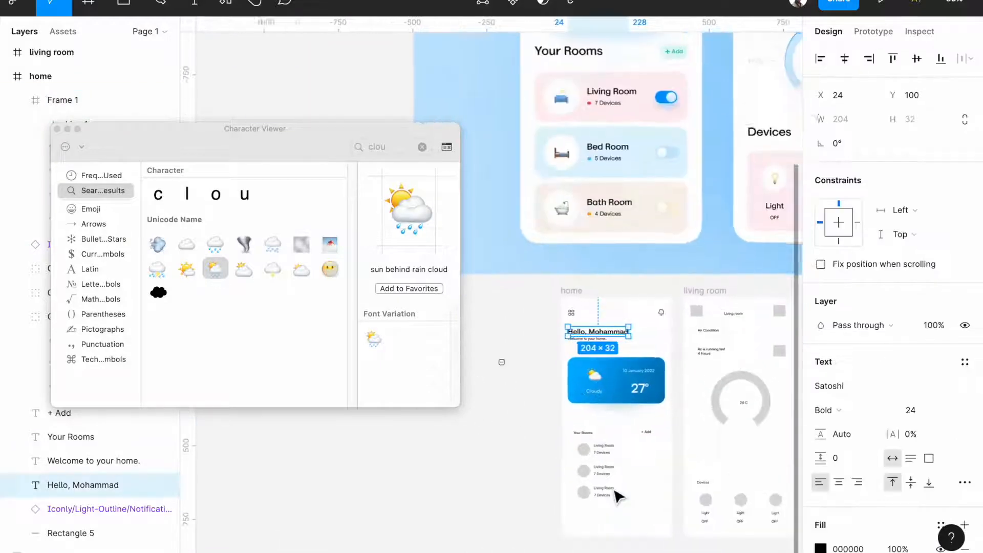
scroll(594, 471, up, 3)
text(32)
key(Return)
Set the font size of the welcome line under the greeting to 16.
scroll(577, 267, up, 3)
click(577, 258)
click(917, 410)
text(16)
key(Return)
Duplicate the greeting heading below the weather card and replace its text with "Your Rooms", removing the old label.
scroll(650, 410, down, 3)
drag(640, 225, 651, 386)
double_click(652, 387)
text(Y)
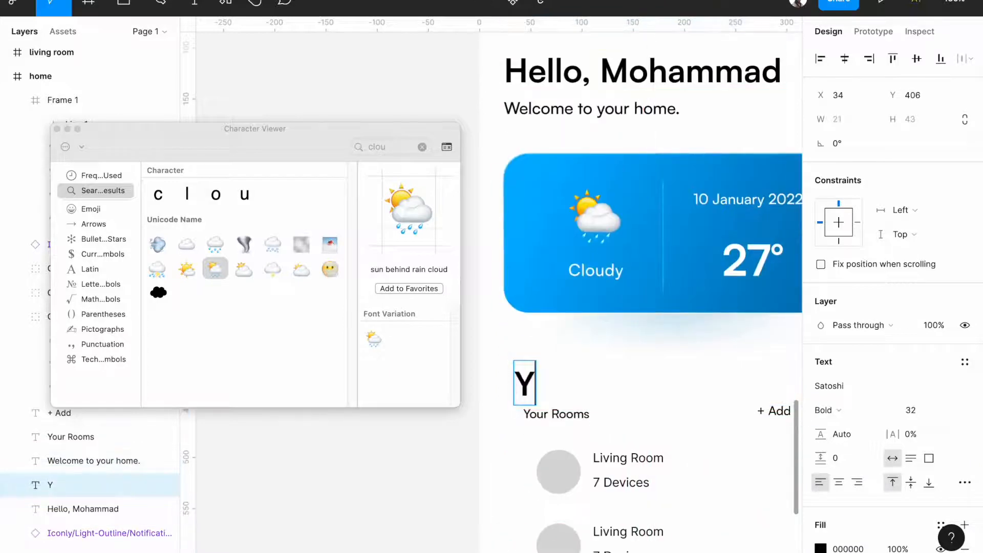
double_click(547, 411)
key(super+x)
click(532, 389)
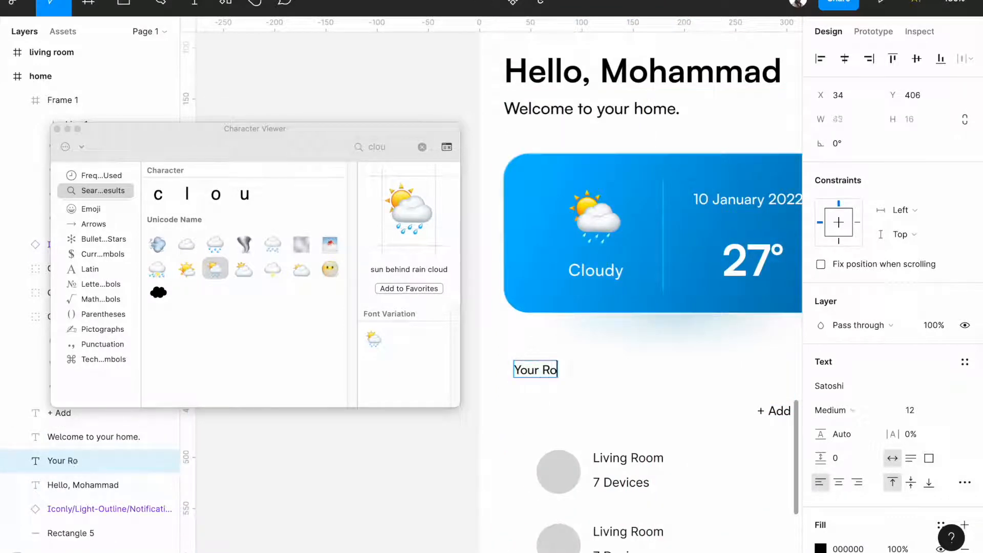
text(oms)
Style the Your Rooms heading as Bold at size 24 and position it above the room list.
click(593, 394)
click(916, 410)
text(24)
key(Return)
click(869, 412)
click(863, 428)
drag(630, 384, 635, 402)
scroll(663, 308, down, 3)
Wrap the + Add label in an auto layout frame with 8 px horizontal padding and shift it slightly left.
click(766, 334)
click(917, 410)
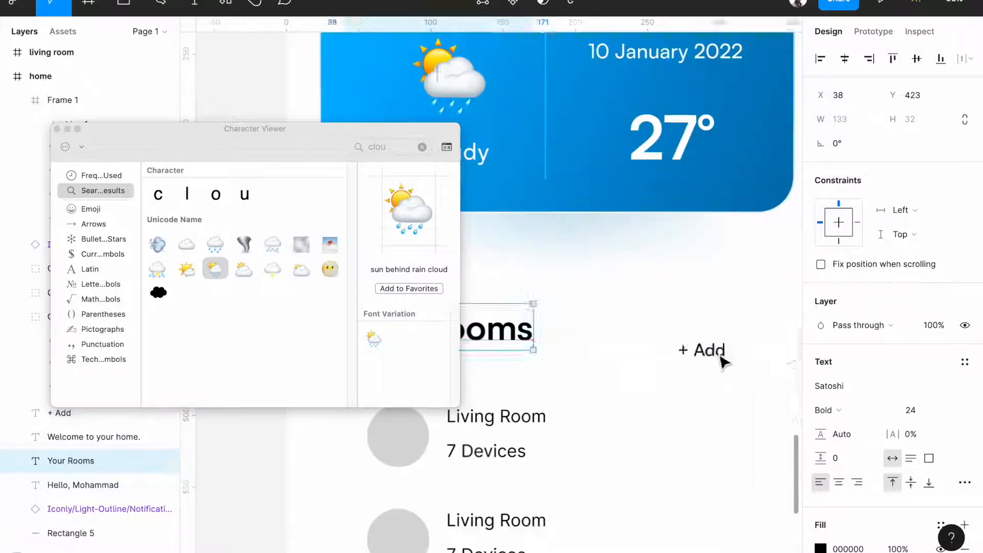
scroll(746, 422, down, 3)
key(shift+a)
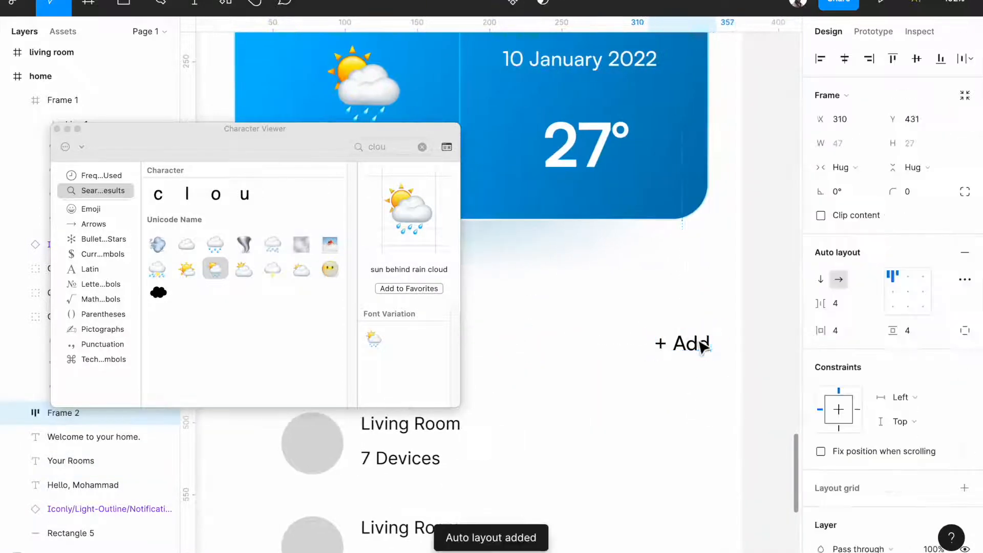
scroll(705, 345, up, 3)
click(850, 332)
drag(723, 341, 708, 339)
scroll(909, 443, down, 3)
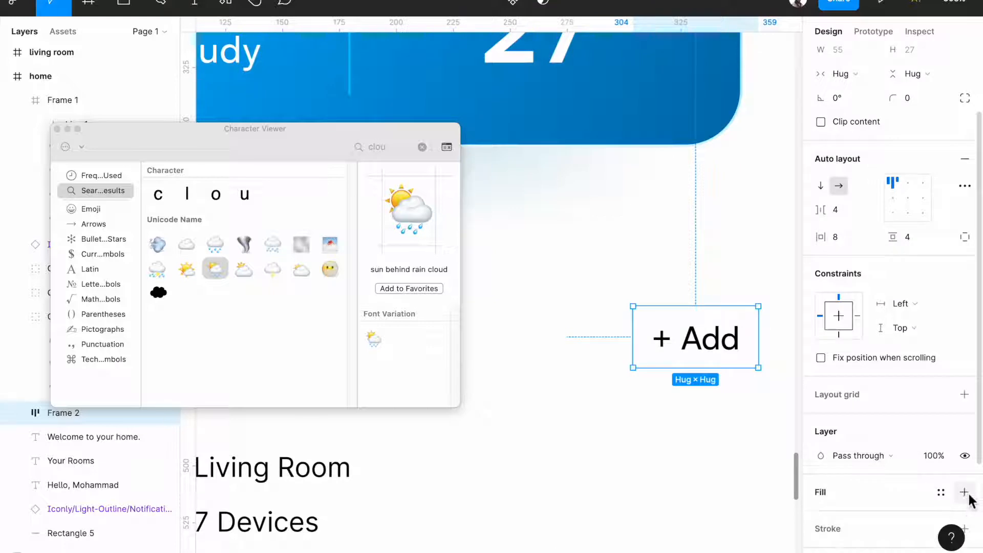
Fill the + Add button's frame with a very pale green, HSL 151, 98, 97.
click(942, 492)
scroll(891, 417, down, 10)
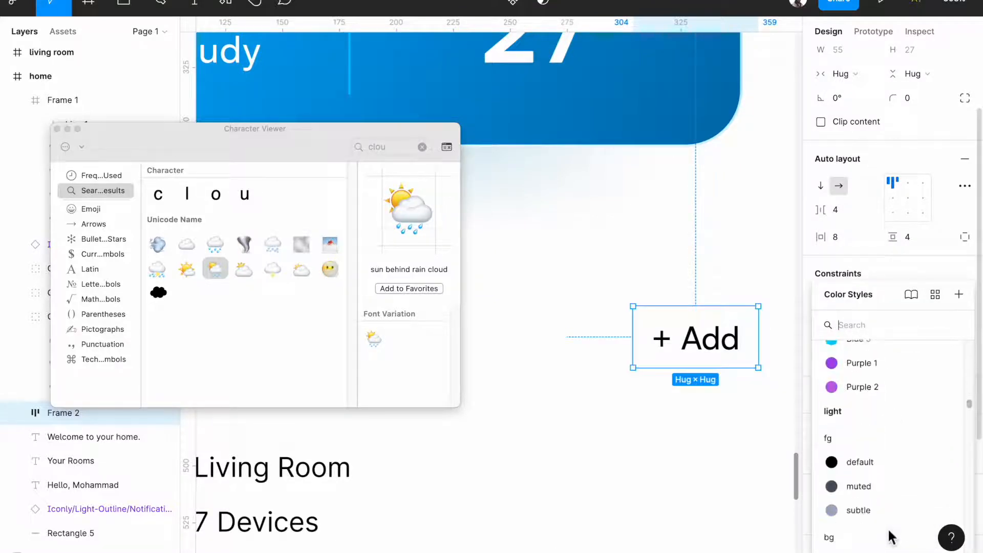
click(903, 266)
click(845, 515)
click(822, 516)
click(718, 391)
click(797, 208)
drag(726, 172, 880, 173)
click(955, 200)
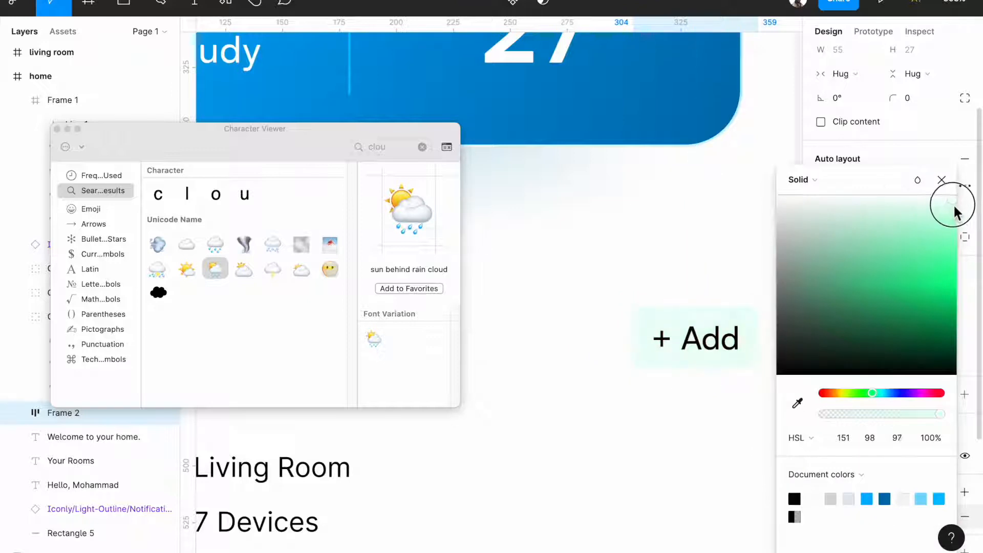
click(944, 180)
Sample the button's pale green background as the fill colour of the + Add label text.
double_click(725, 357)
click(941, 379)
click(852, 263)
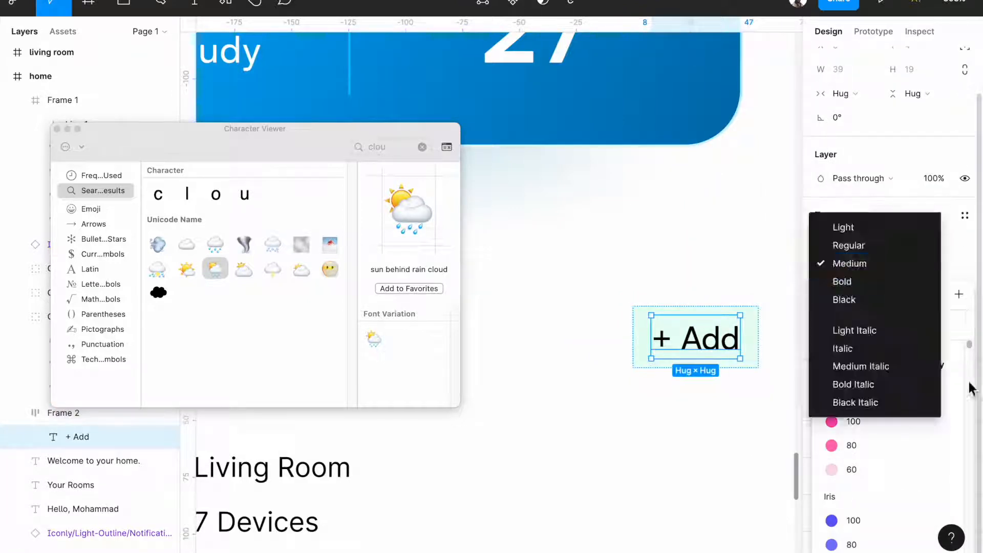
click(968, 382)
click(969, 268)
click(821, 402)
click(644, 401)
scroll(544, 336, right, 3)
click(543, 336)
Darken the + Add label's fill to a deep green using HSB values.
click(656, 435)
click(661, 454)
click(722, 441)
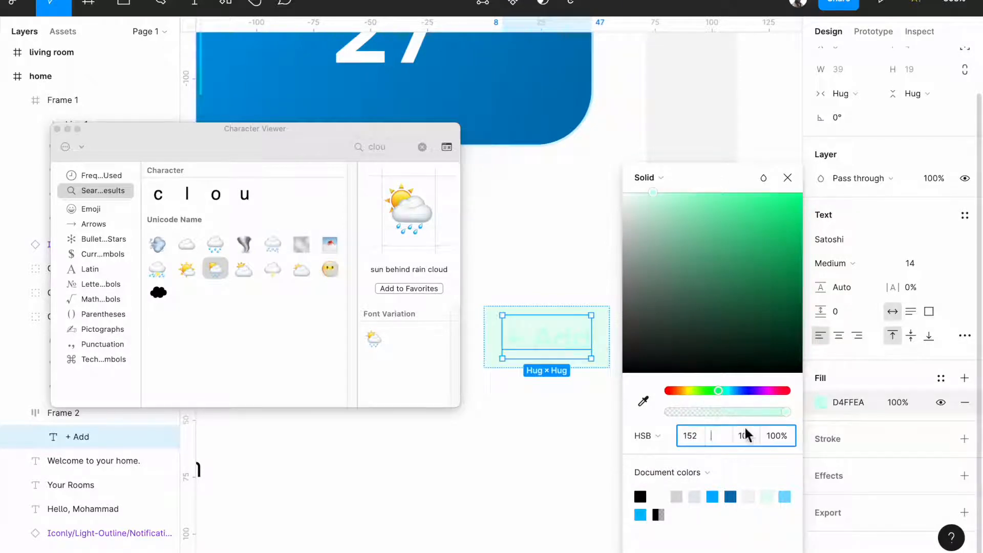
text(30)
click(676, 320)
drag(731, 298, 730, 285)
Round the + Add button frame's corners to 16.
click(597, 335)
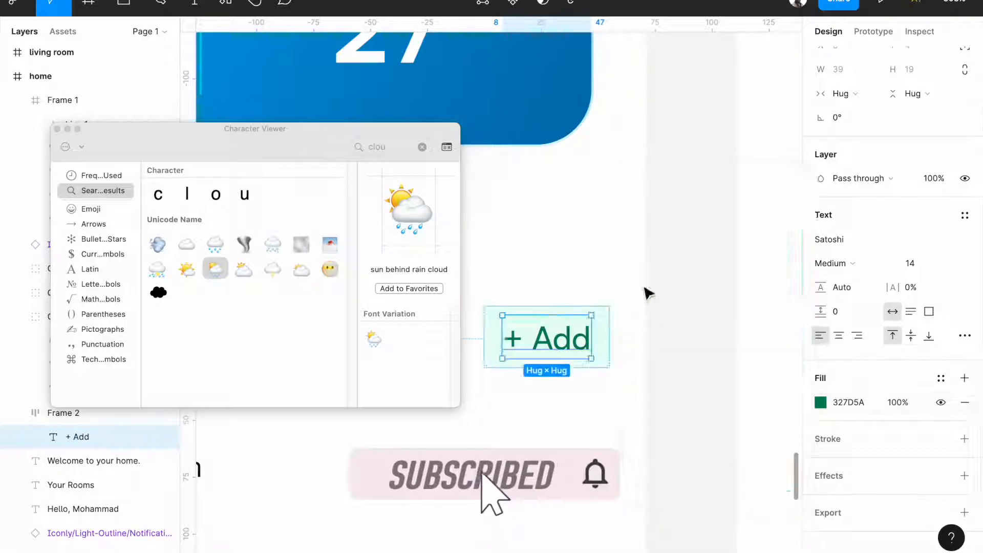
click(917, 121)
text(16)
key(Return)
Set the + Add button's top and bottom padding to 8 and widen its side padding.
click(551, 335)
double_click(554, 337)
click(605, 337)
drag(601, 337, 608, 338)
click(633, 420)
scroll(633, 420, down, 4)
click(590, 359)
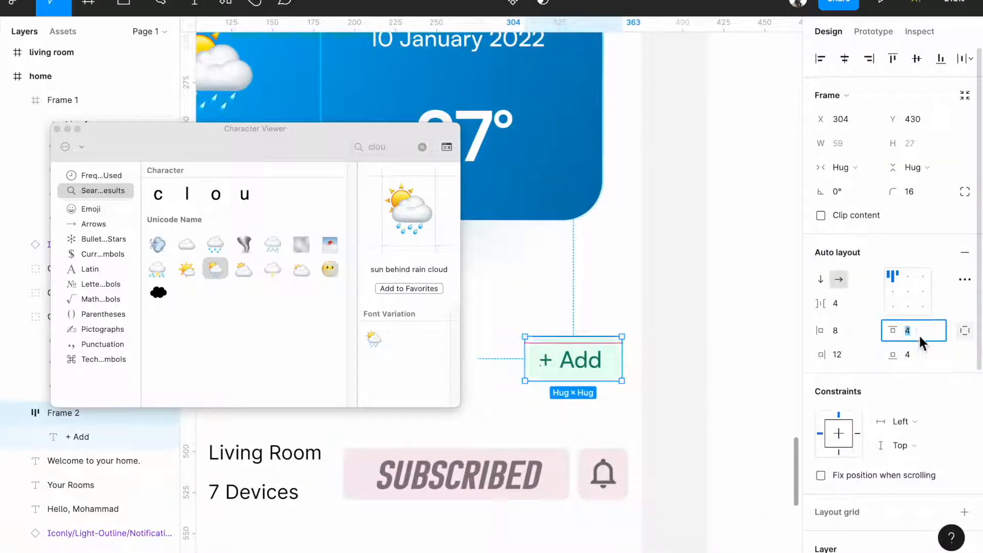
text(8)
drag(613, 368, 621, 368)
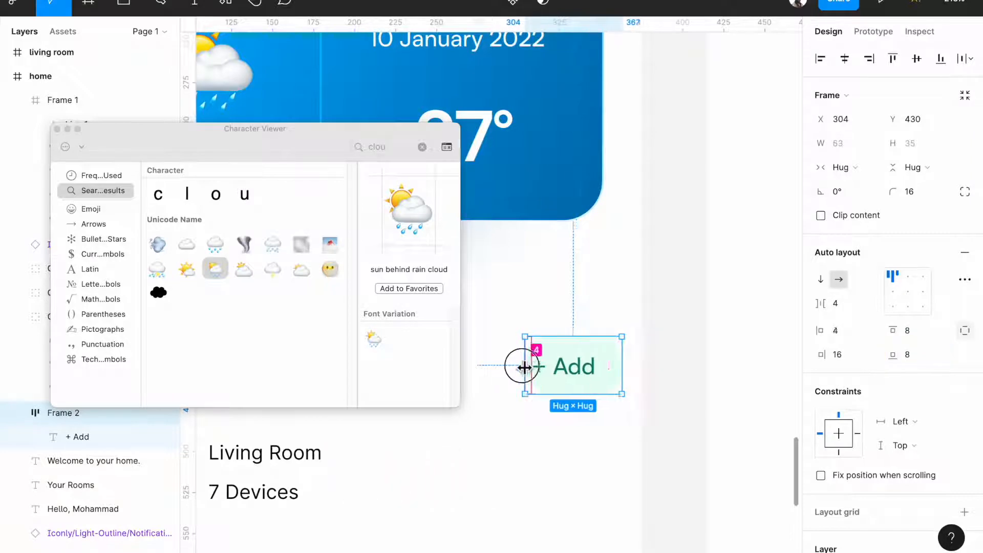
drag(527, 368, 533, 367)
Combine the Your Rooms heading and the + Add button in one horizontal auto layout.
click(582, 435)
scroll(582, 435, down, 4)
drag(709, 404, 691, 398)
shift+click(535, 392)
key(shift+a)
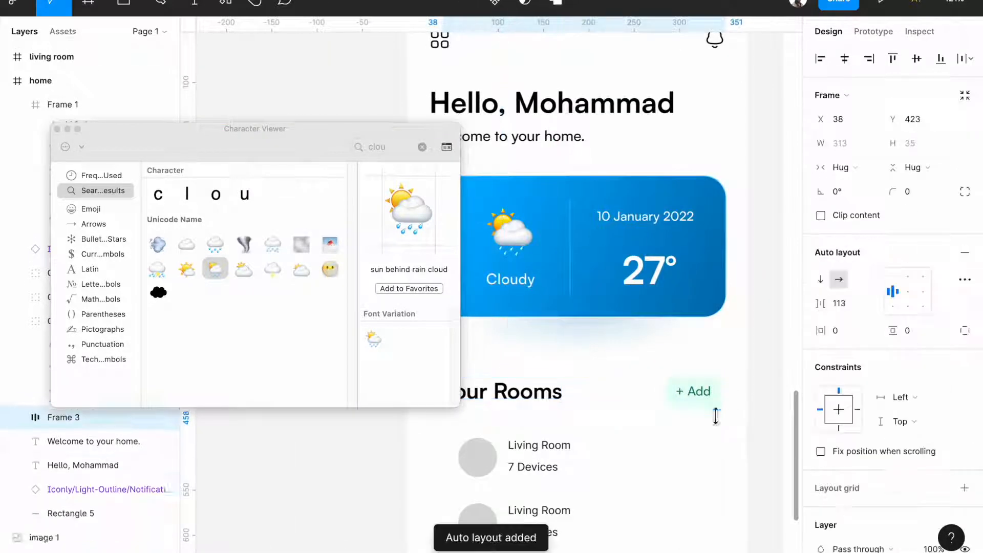
Delete the extra room rows below the first Living Room entry.
scroll(716, 416, down, 4)
scroll(711, 456, down, 5)
scroll(710, 455, up, 4)
drag(574, 431, 660, 528)
drag(673, 469, 588, 516)
key(Delete)
Draw a frame about 327 × 140 around the Living Room entry, below the Your Rooms heading.
scroll(593, 534, up, 4)
scroll(603, 483, right, 2)
key(f)
mouse_move(574, 436)
mouse_down()
mouse_move(689, 500)
mouse_move(705, 494)
mouse_up()
drag(497, 467, 490, 467)
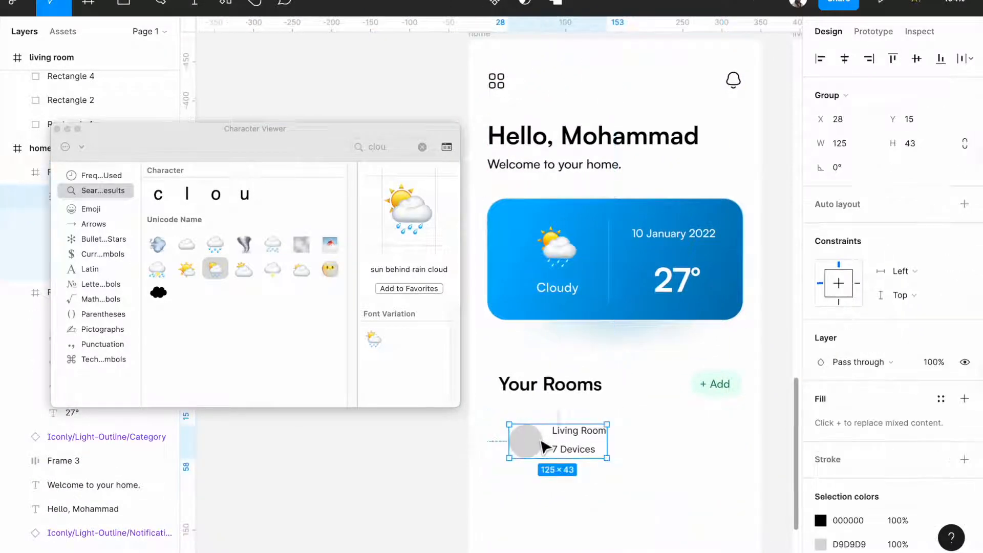
Fill the room card frame with the very pale pink FFF7F7.
scroll(663, 434, down, 4)
click(964, 484)
click(822, 508)
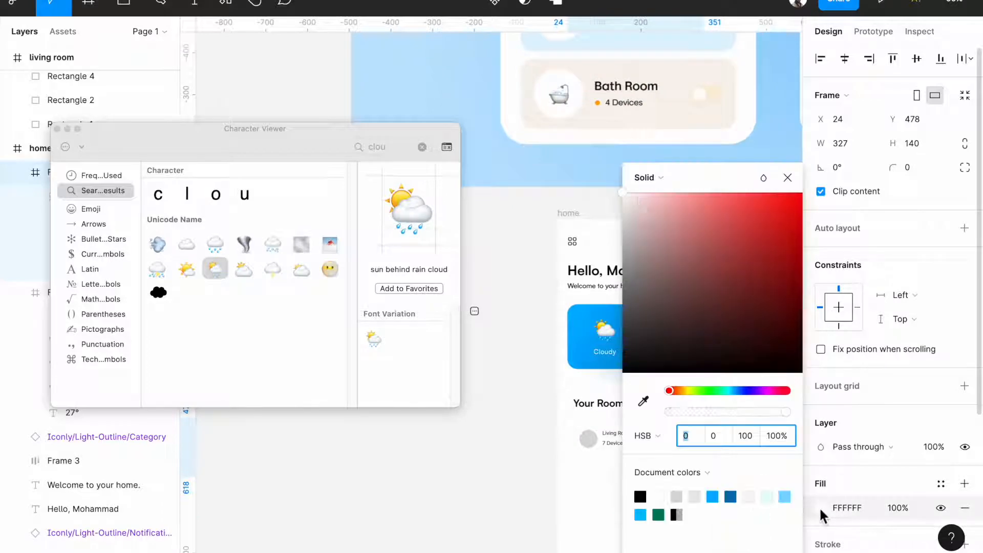
click(788, 177)
scroll(608, 359, up, 3)
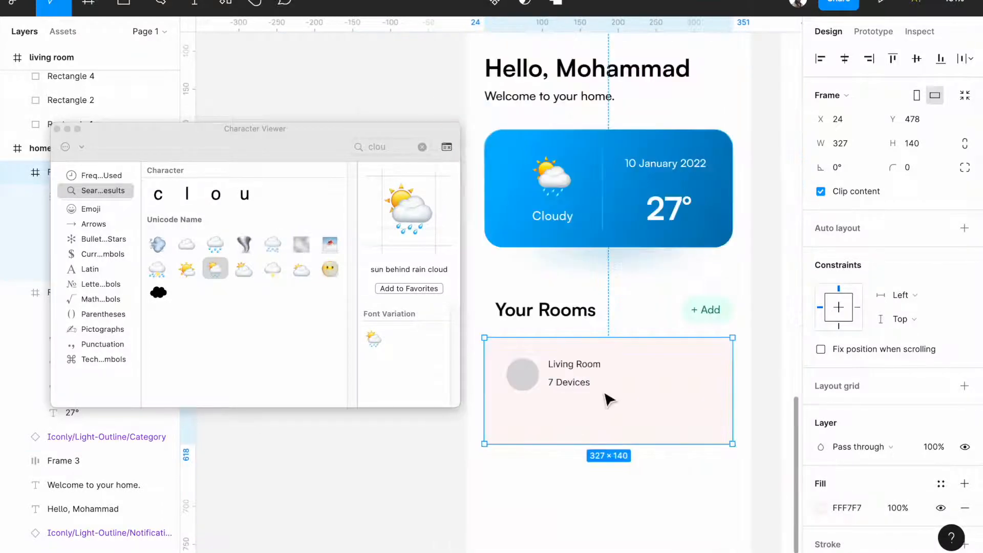
Move the Character Viewer lower and ungroup the circle and labels of the Living Room entry.
scroll(608, 398, down, 2)
click(577, 383)
drag(361, 130, 368, 298)
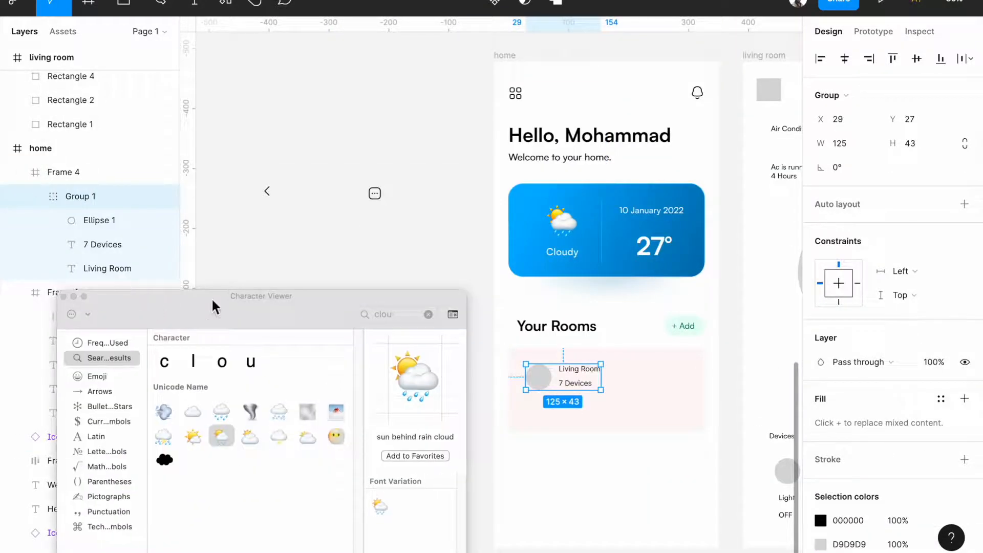
key(shift+super+g)
Style the Living Room label as Medium at size 16.
scroll(556, 374, up, 5)
click(533, 380)
click(635, 365)
click(917, 386)
text(16)
key(Return)
click(851, 387)
click(847, 383)
Enlarge the 7 Devices label and set the Living Room label to Satoshi at size 20.
click(617, 400)
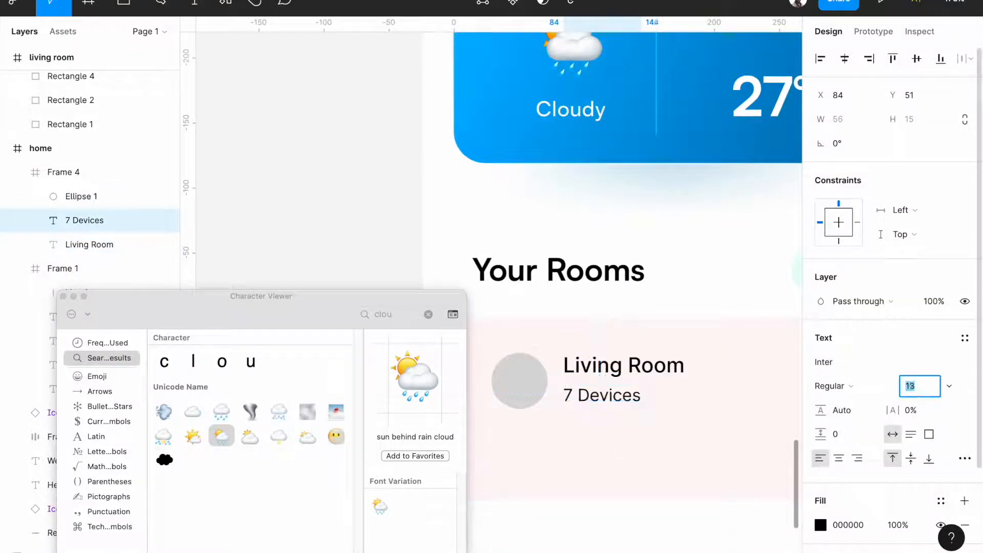
click(648, 373)
scroll(648, 370, down, 5)
scroll(648, 370, up, 5)
double_click(648, 369)
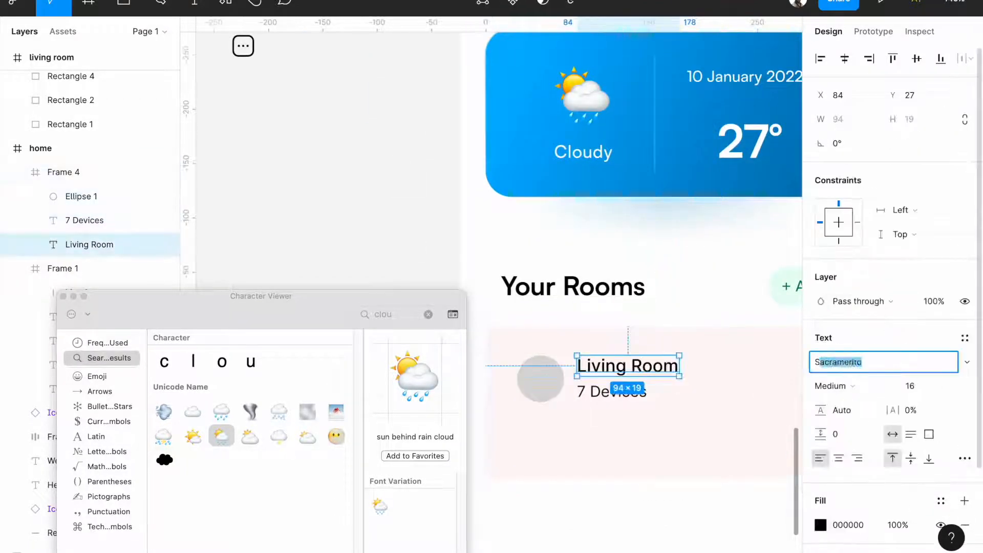
key(Return)
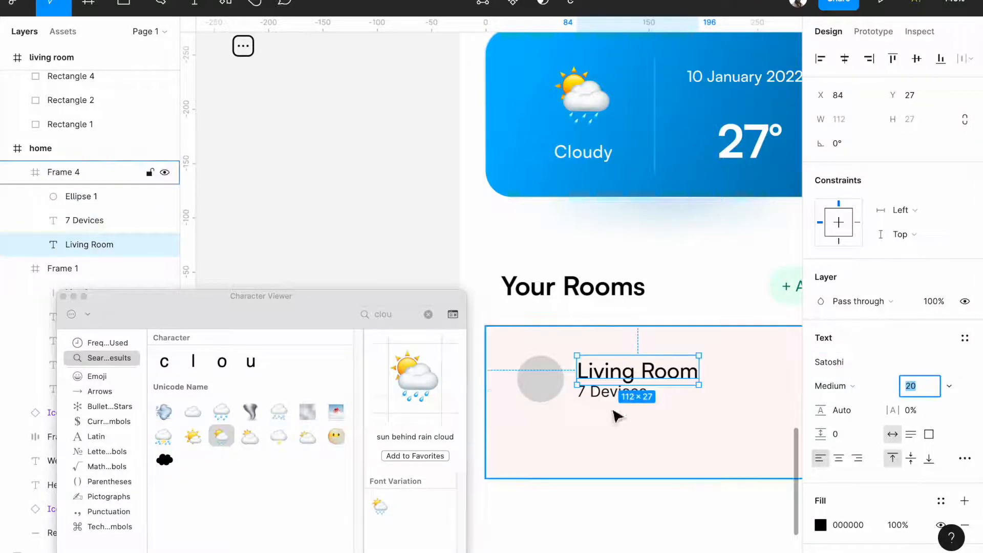
Set the 7 Devices label to size 16 and move both room labels right to X 103.
click(615, 402)
click(680, 402)
double_click(639, 394)
shift+click(638, 372)
drag(634, 405, 654, 409)
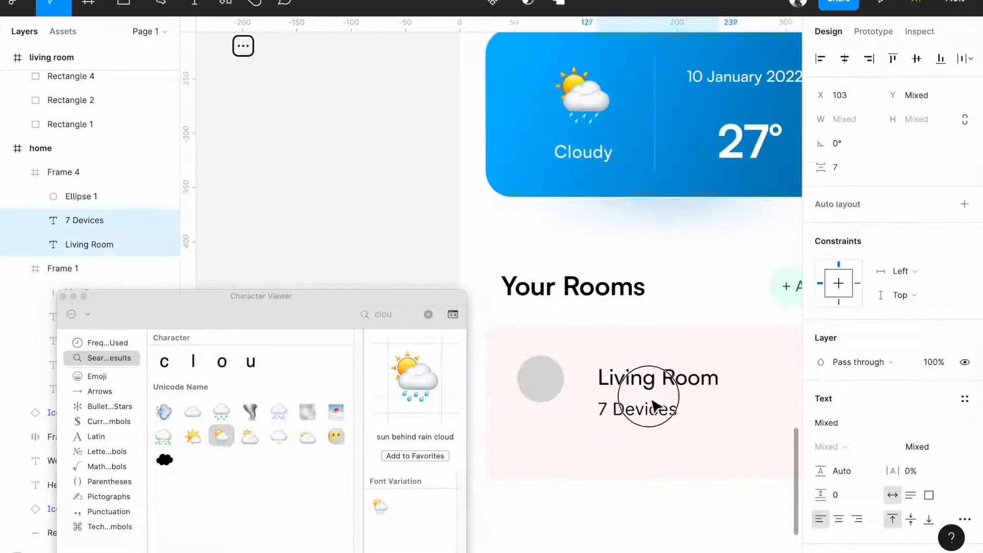
Fill the room card's circle with white FFFFFF and enlarge it to 64 × 64.
click(544, 383)
click(849, 362)
text(FFFFFF)
key(Return)
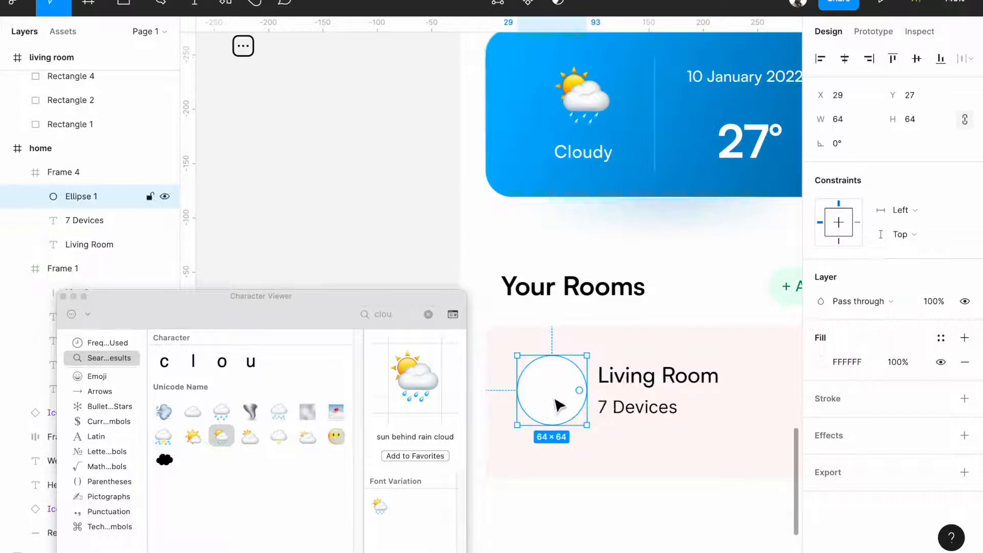
Search the Character Viewer for a living room emoji, ending with the term "home".
scroll(553, 404, down, 5)
scroll(557, 400, up, 4)
scroll(555, 125, up, 5)
scroll(568, 151, down, 5)
click(386, 319)
text(lov)
key(BackSpace)
key(BackSpace)
text(iv)
key(BackSpace)
key(BackSpace)
text(roo)
key(super+a)
key(BackSpace)
text(home)
Insert the couch and lamp emoji as a text layer in the room card at size 48.
double_click(164, 462)
scroll(558, 463, up, 10)
key(t)
click(592, 441)
double_click(164, 461)
key(super+a)
text(48)
key(Return)
key(Escape)
Reduce the couch and lamp emoji to size 32 and centre it in the white circle.
drag(678, 506, 636, 454)
click(925, 393)
key(shift+Down)
key(shift+Down)
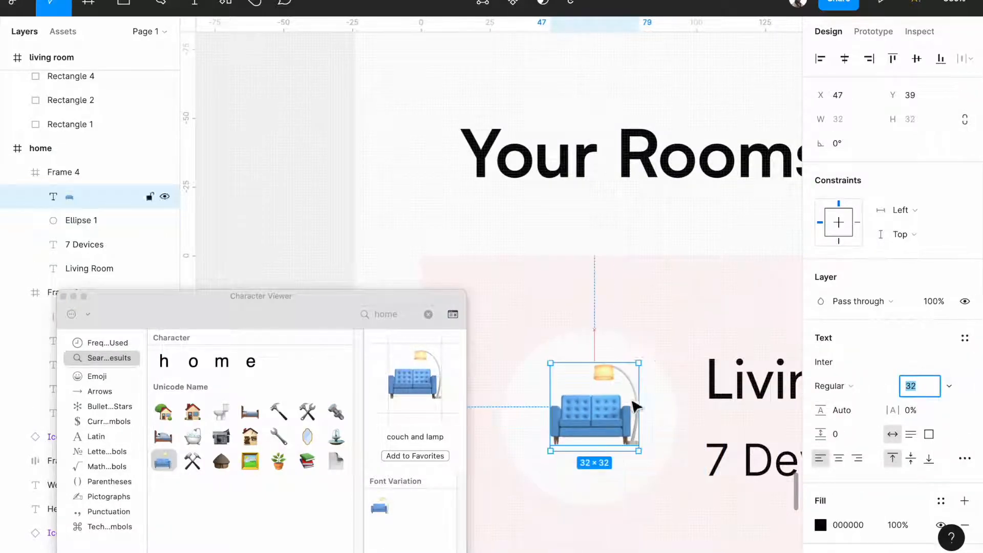
drag(611, 416, 606, 424)
Reposition the handles of the weather card's blue linear gradient to change its direction.
scroll(654, 407, down, 10)
scroll(654, 407, up, 3)
scroll(705, 146, up, 5)
scroll(687, 246, down, 6)
scroll(681, 268, up, 1)
scroll(681, 268, down, 3)
click(643, 300)
click(821, 506)
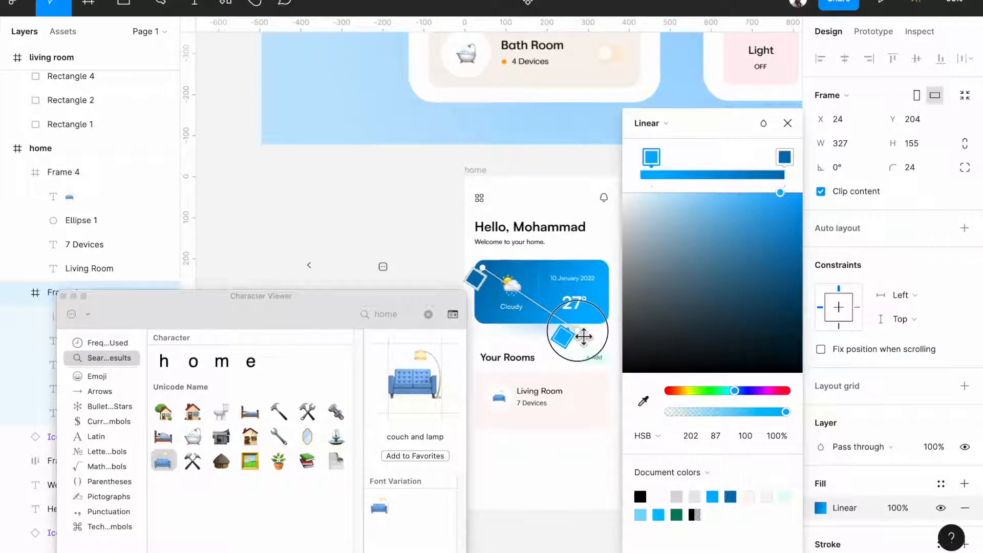
scroll(584, 337, up, 5)
click(299, 252)
scroll(300, 252, down, 5)
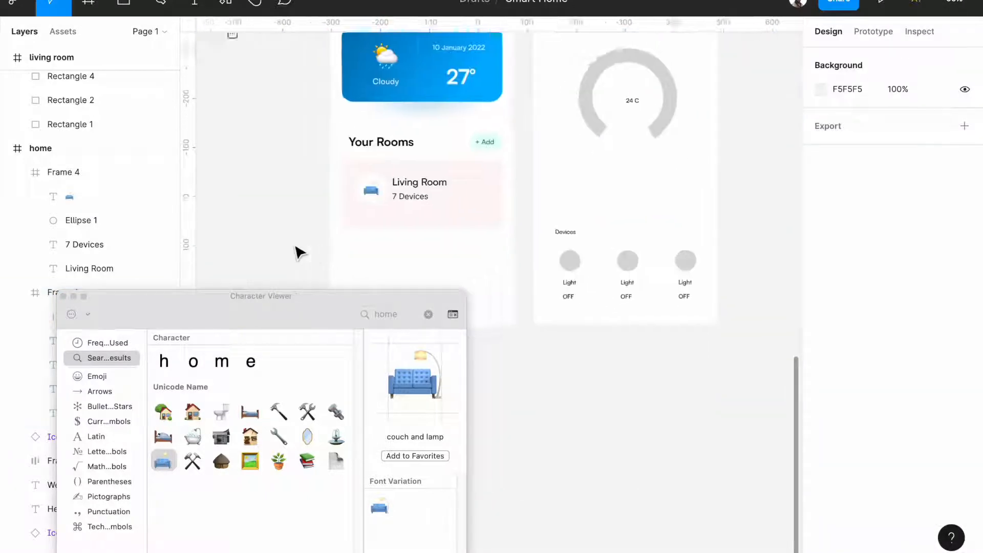
Check the layer blur settings of the glow beneath the weather card.
scroll(617, 126, up, 3)
click(600, 145)
click(821, 508)
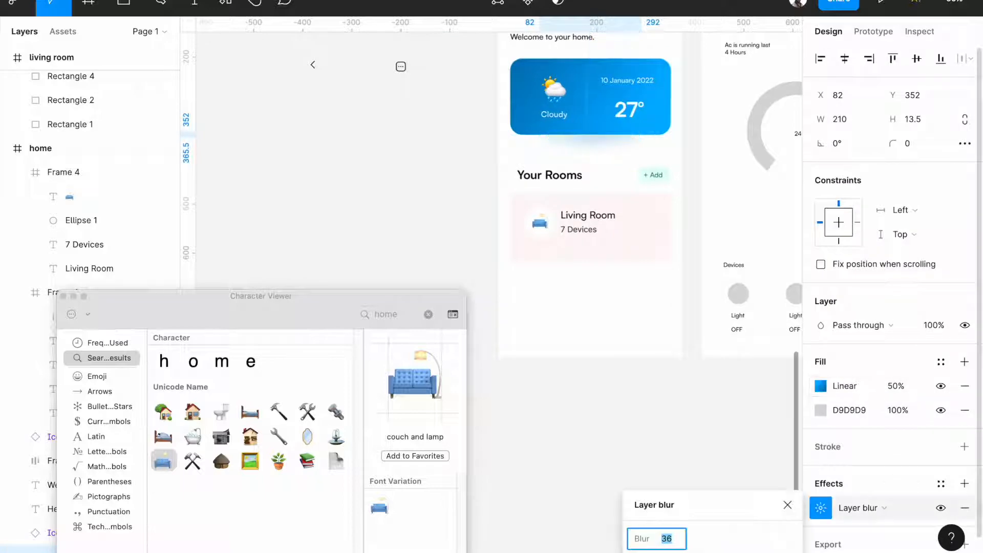
click(685, 460)
scroll(685, 460, down, 5)
scroll(685, 460, up, 5)
Set the Living Room card's corner radius to 24.
click(572, 245)
click(921, 169)
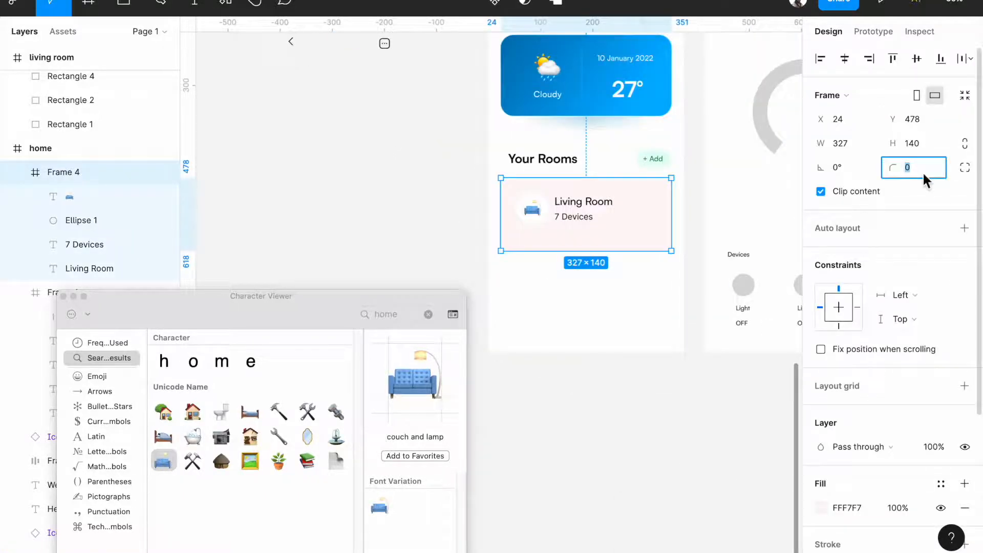
click(662, 280)
Deepen the Living Room card's fill to a stronger pale pink, matching the reference design.
scroll(662, 281, up, 4)
click(647, 215)
scroll(639, 152, down, 5)
scroll(639, 175, up, 5)
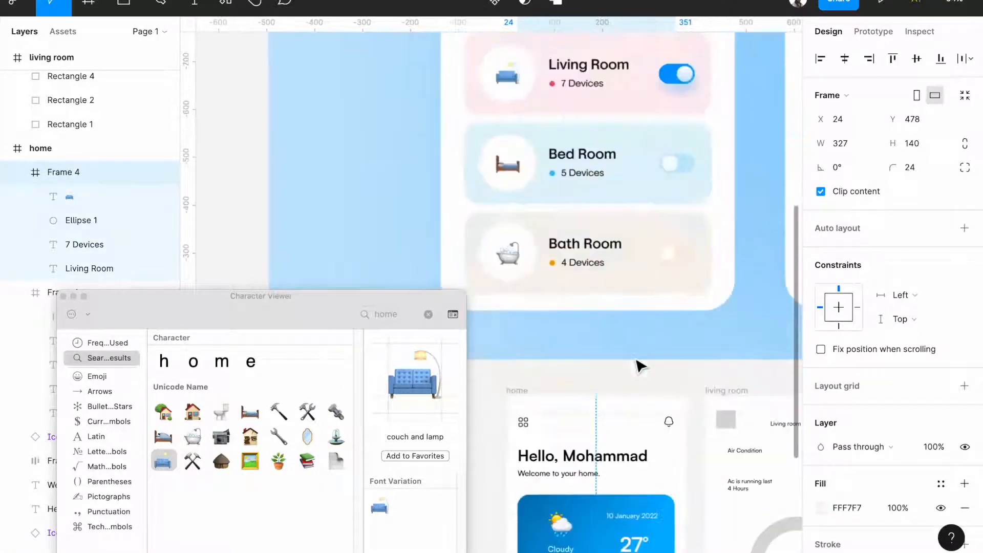
scroll(639, 364, down, 5)
click(821, 508)
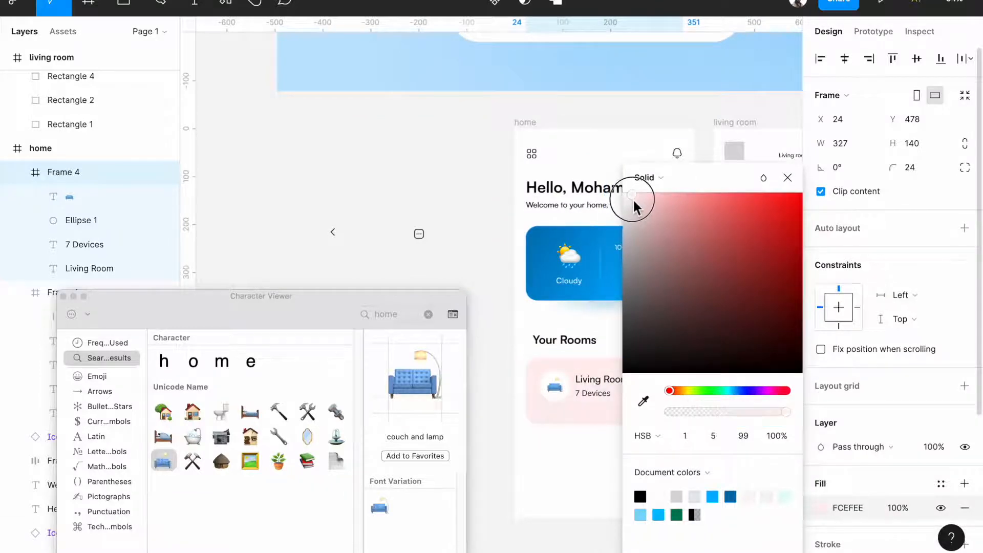
key(Escape)
click(653, 438)
Shift the 7 Devices label right within the room card to make space for an indicator dot.
scroll(640, 437, up, 5)
click(615, 404)
scroll(576, 373, down, 5)
scroll(576, 373, up, 5)
double_click(552, 367)
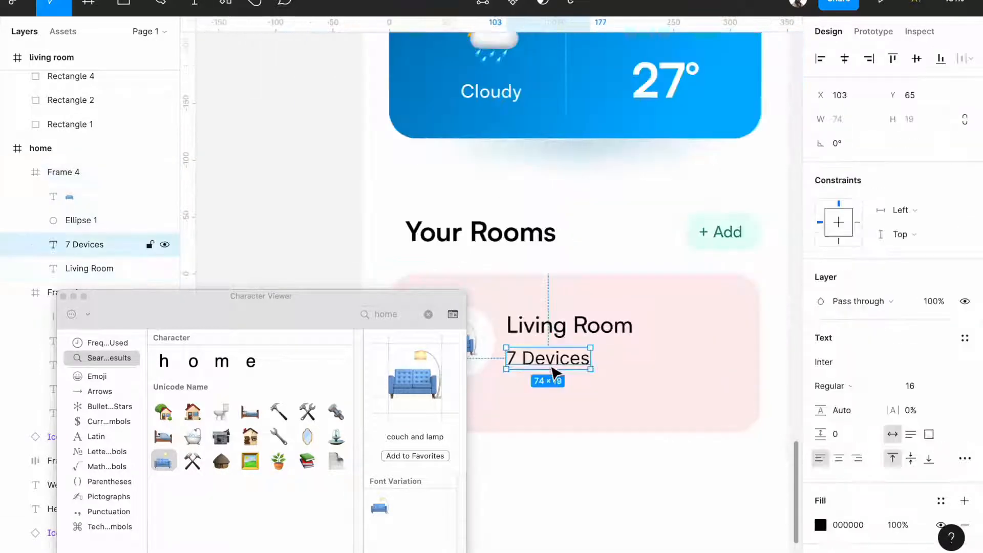
click(514, 362)
Add a small grey circle to the room card and size it 16 × 16.
scroll(514, 361, up, 5)
click(591, 411)
click(849, 120)
text(16)
key(Return)
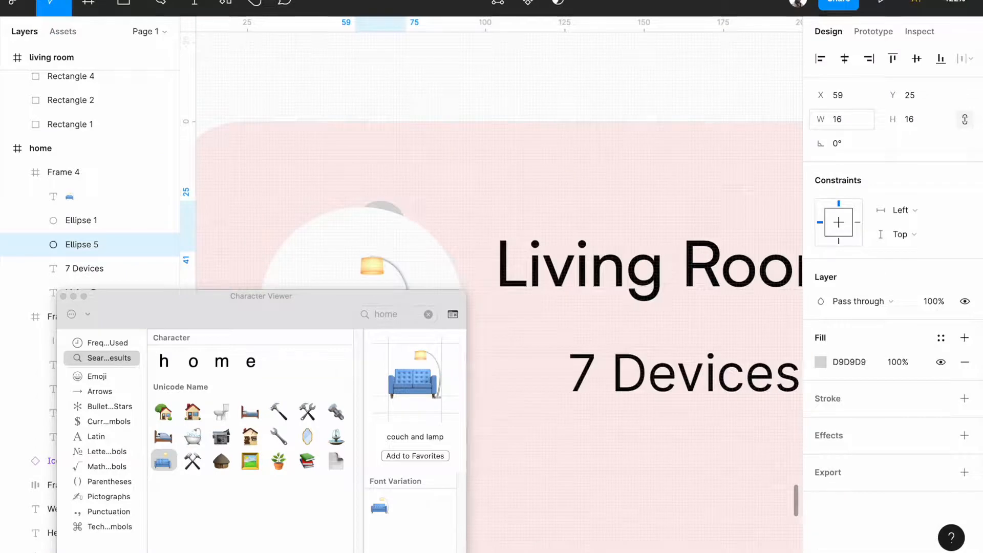
Move the grey indicator circle down and right to sit just before the 7 Devices label, at X 105, Y 70.
key(shift+Right)
key(shift+Right)
key(shift+Right)
key(shift+Right)
key(shift+Right)
key(shift+Right)
key(shift+Right)
key(shift+Right)
key(shift+Right)
key(shift+Right)
key(shift+Right)
key(shift+Down)
key(shift+Down)
key(shift+Down)
key(shift+Down)
key(shift+Down)
key(shift+Down)
key(shift+Down)
key(shift+Down)
key(shift+Down)
key(shift+Down)
key(shift+Down)
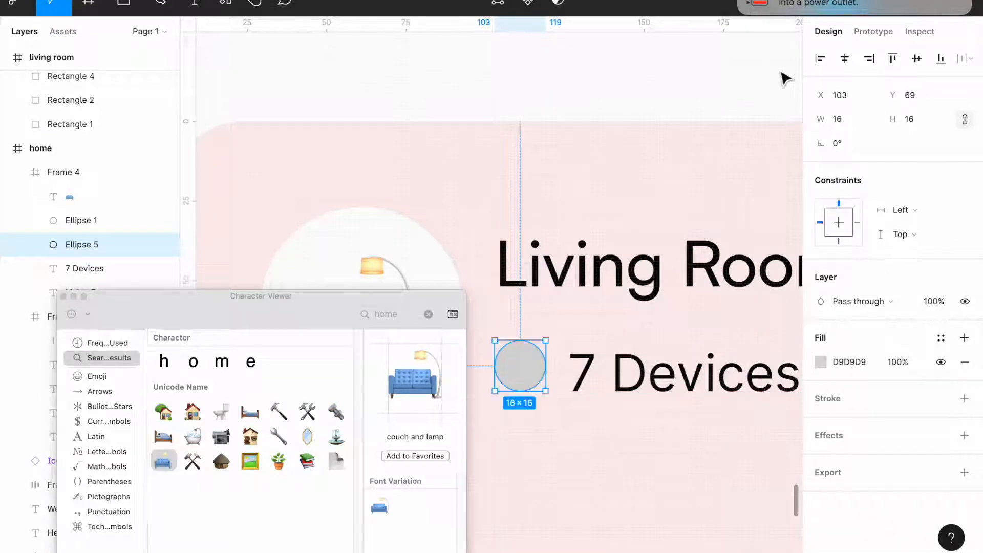
drag(526, 372, 532, 375)
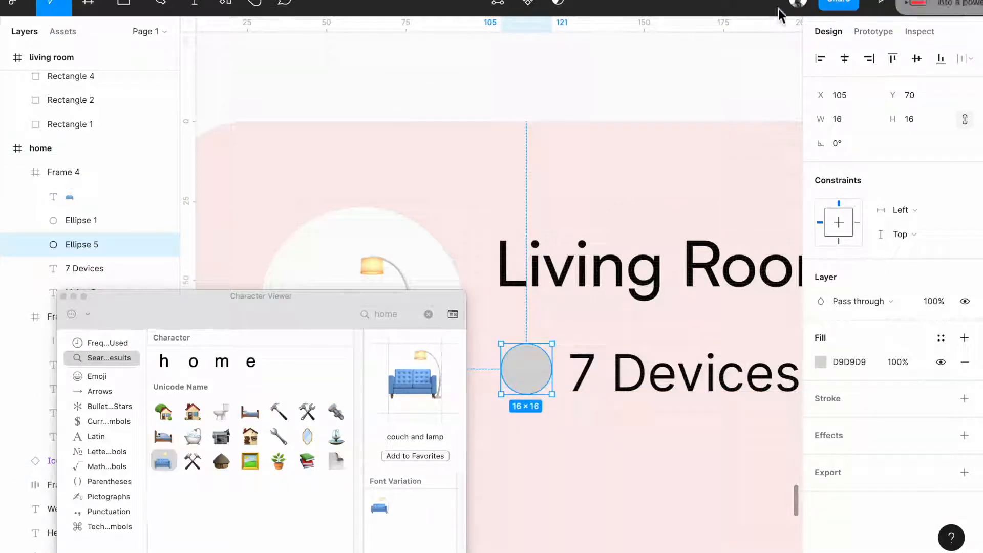
Change the indicator circle's fill to the pale pink FCEFEE sampled from the room card's background.
click(821, 362)
click(645, 402)
click(592, 420)
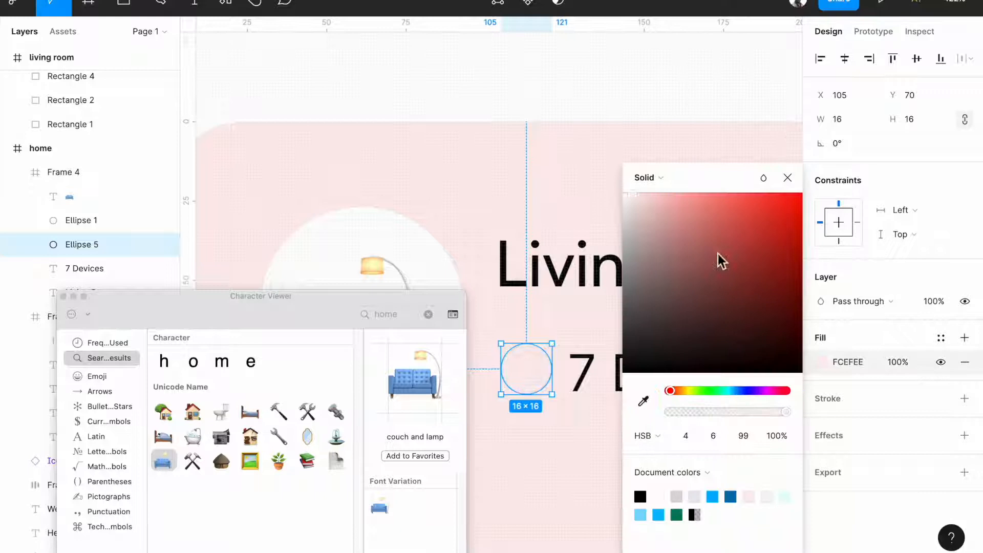